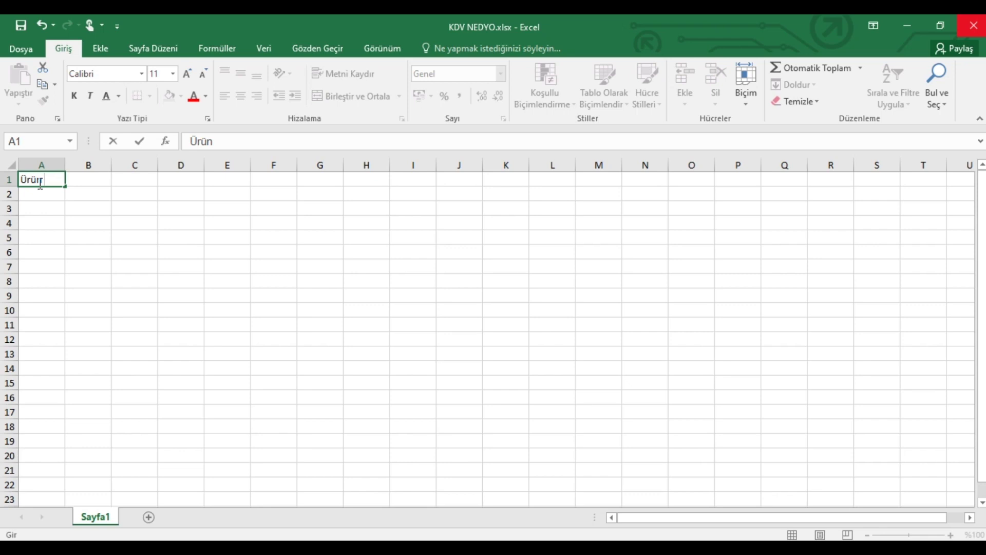
Enter the column headers "Ürün Adı", "Alış Fiyatı" and "Kdv Oranı" in cells A1 to C1
type("AD")
key("Tab")
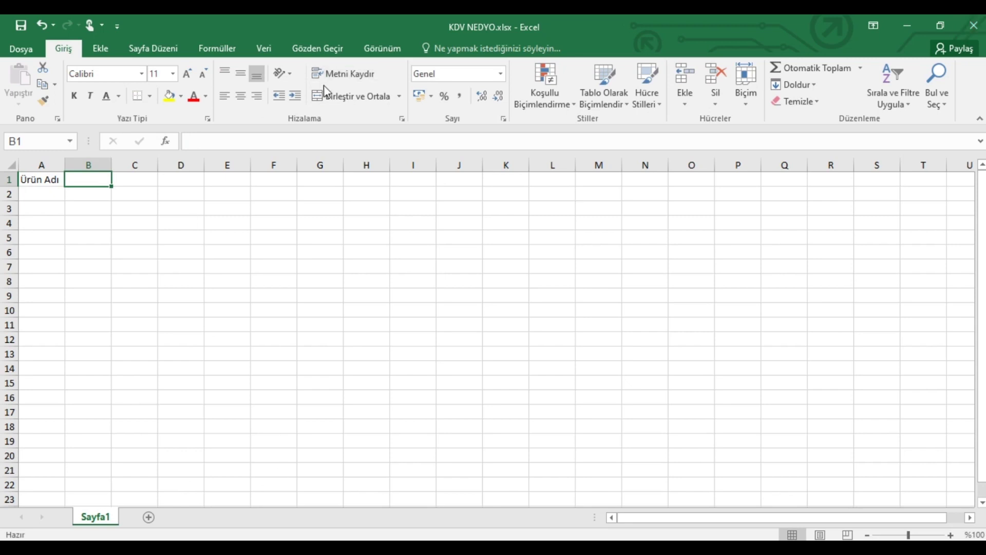
type("F")
key("BackSpace")
type("Alış")
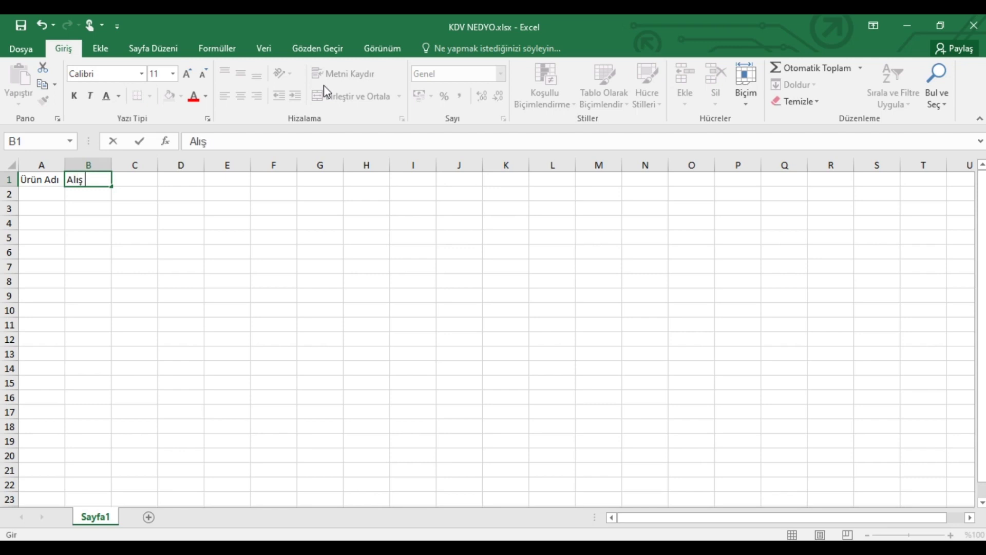
type(" Fiyatı")
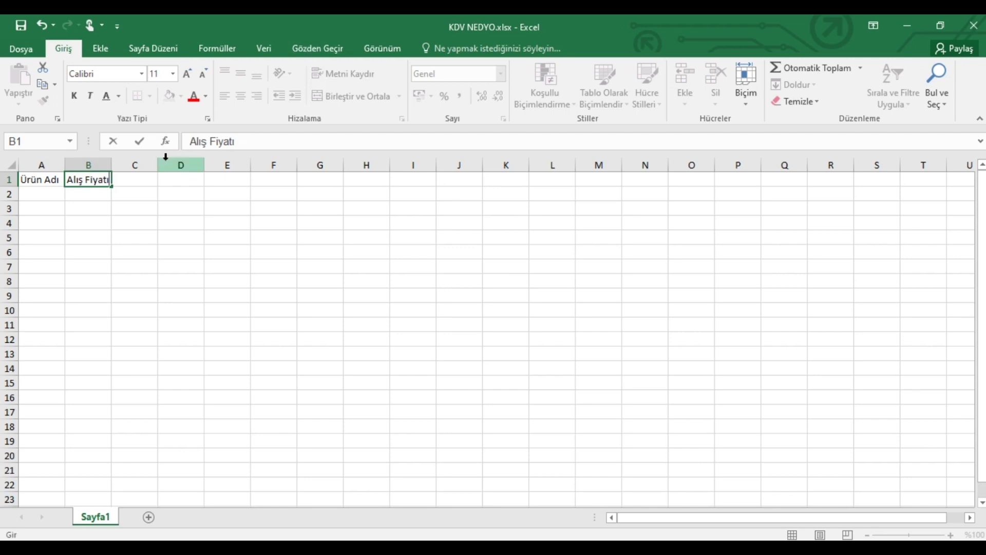
left_click(142, 181)
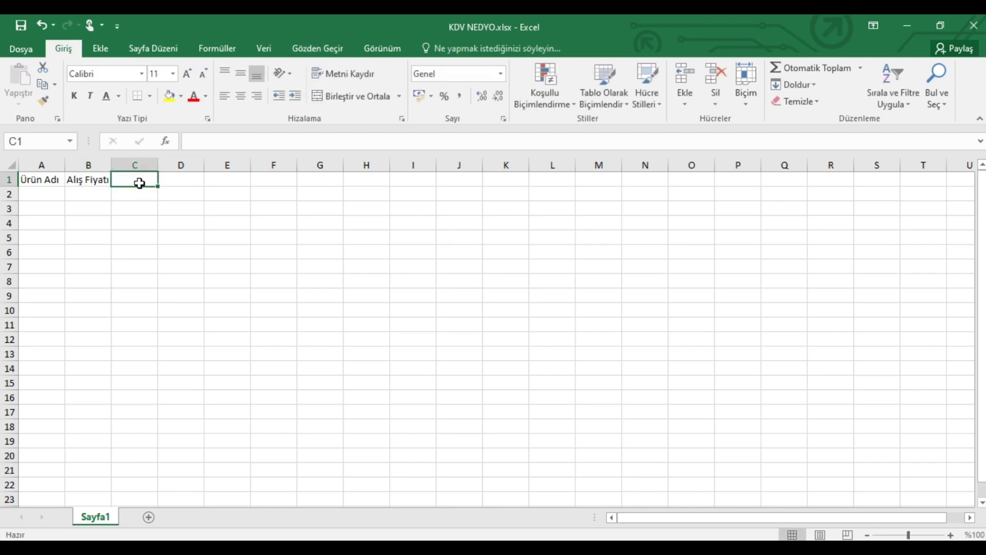
type("Kdv Oranı")
key("Tab")
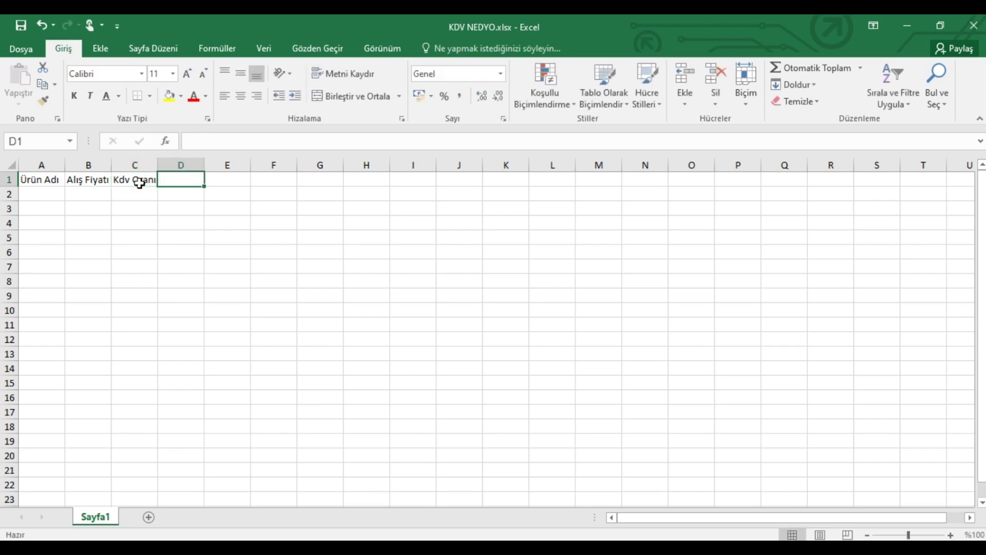
Add the headers "Kdv tutarı" in D1 and "Kdv dahil" in E1
type("Kdv")
key("Tab")
type("K")
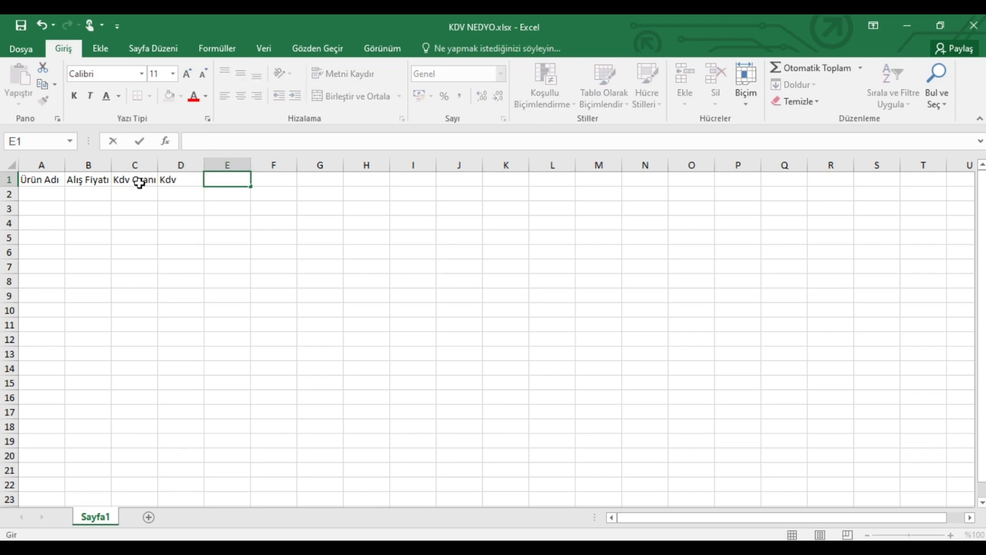
left_click(174, 178)
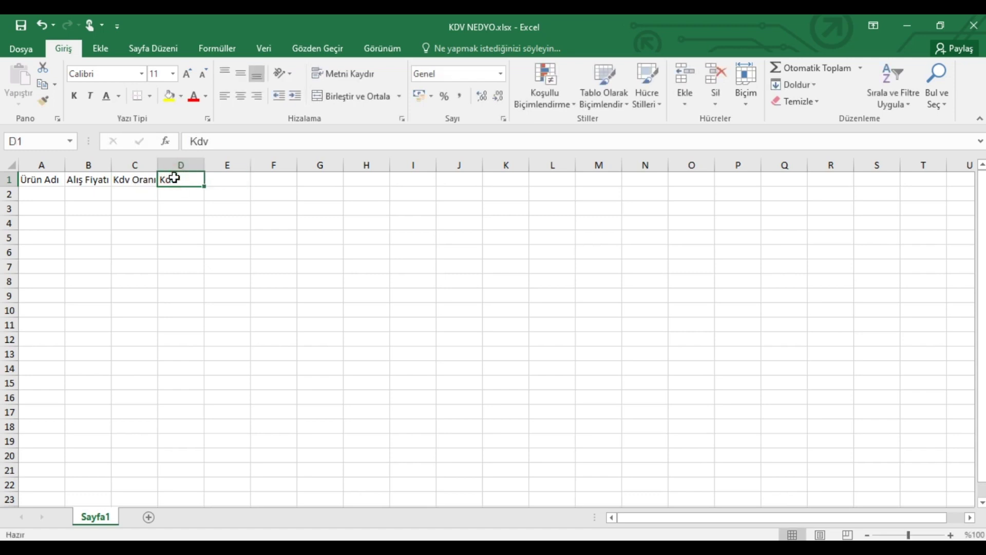
type("KD")
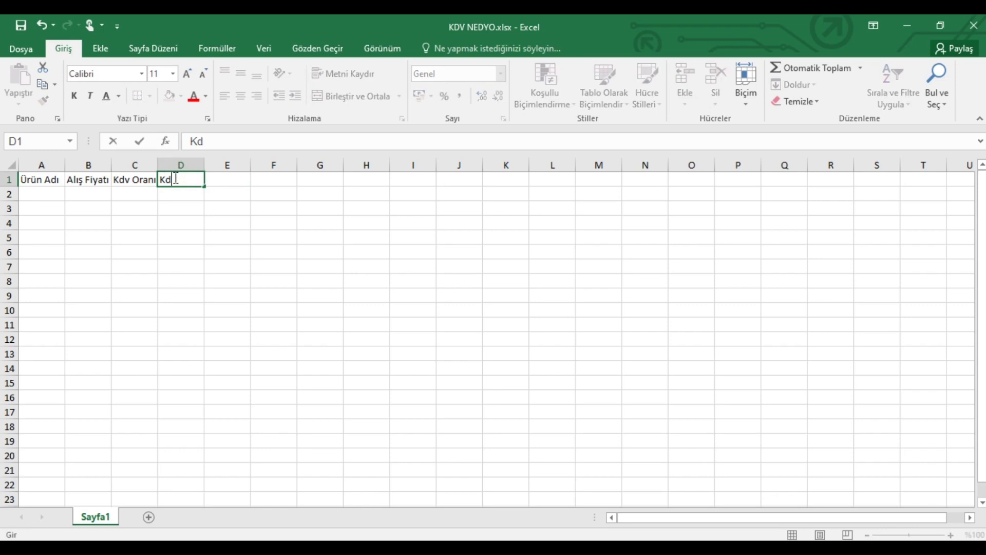
type("v tutarı")
key("Tab")
type("K")
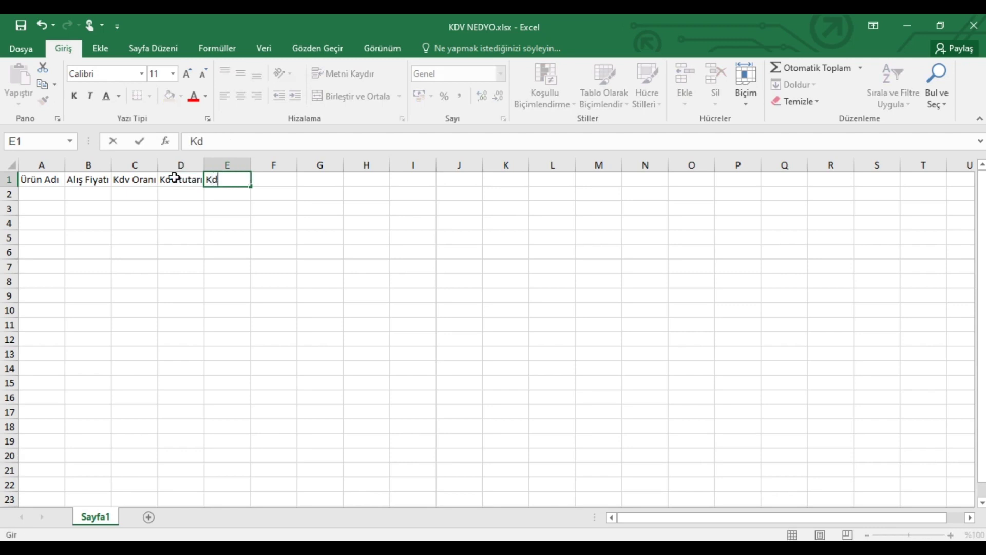
type("dv dahil")
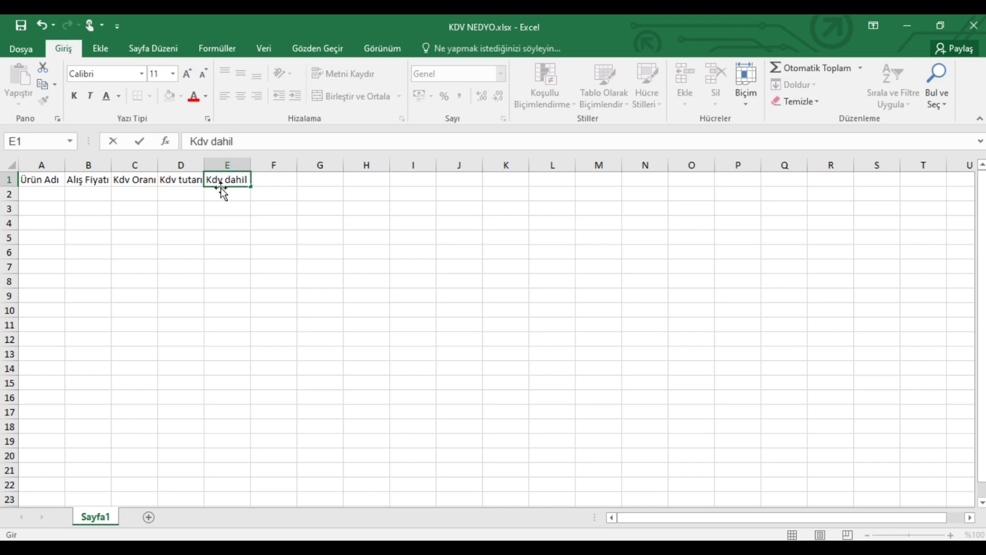
left_click(237, 221)
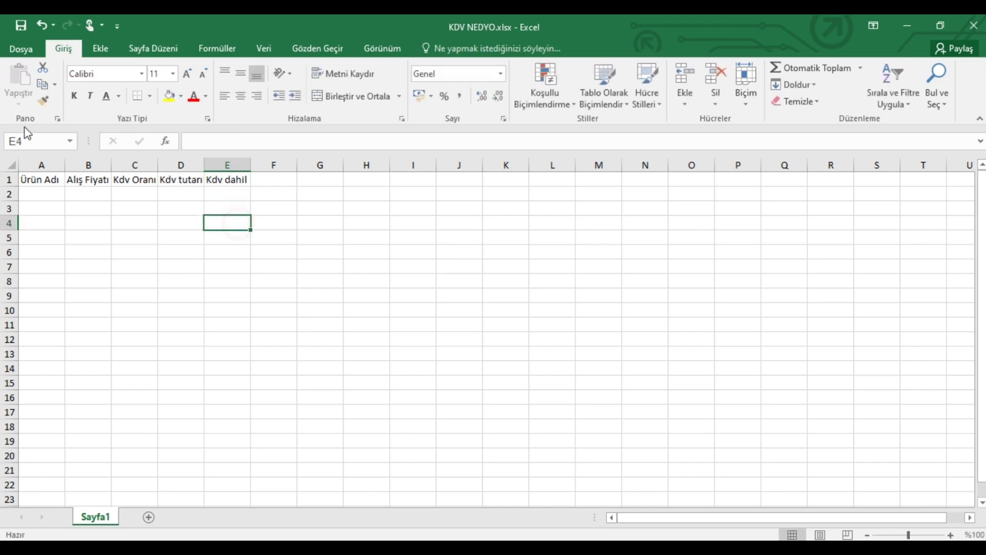
Auto-fit column A's width and enter the product names "1.Ürün" in A2 and "2.ürün" in A3
double_click(64, 164)
left_click(35, 193)
type("1")
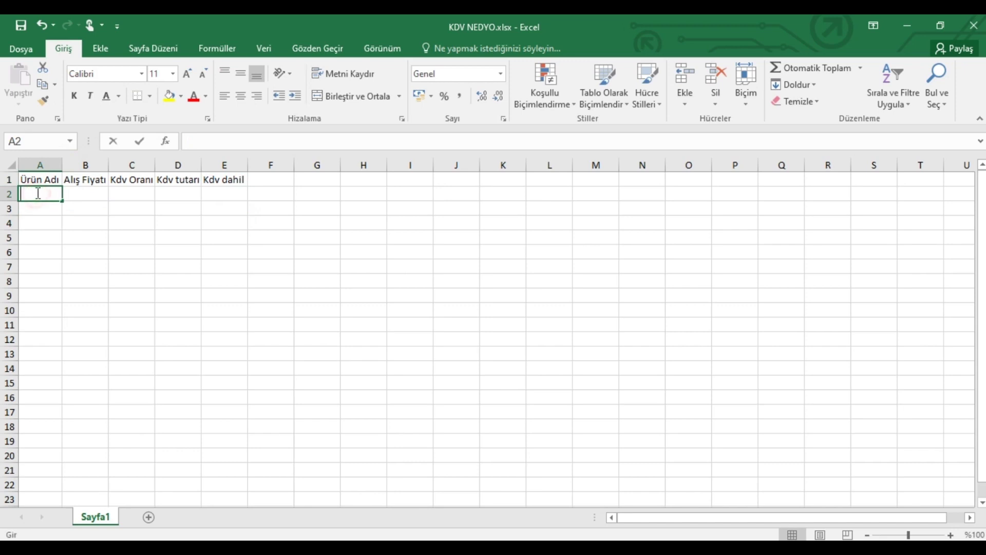
type(".Ürün")
key("Tab")
key("Down")
key("Left")
type("2.ür")
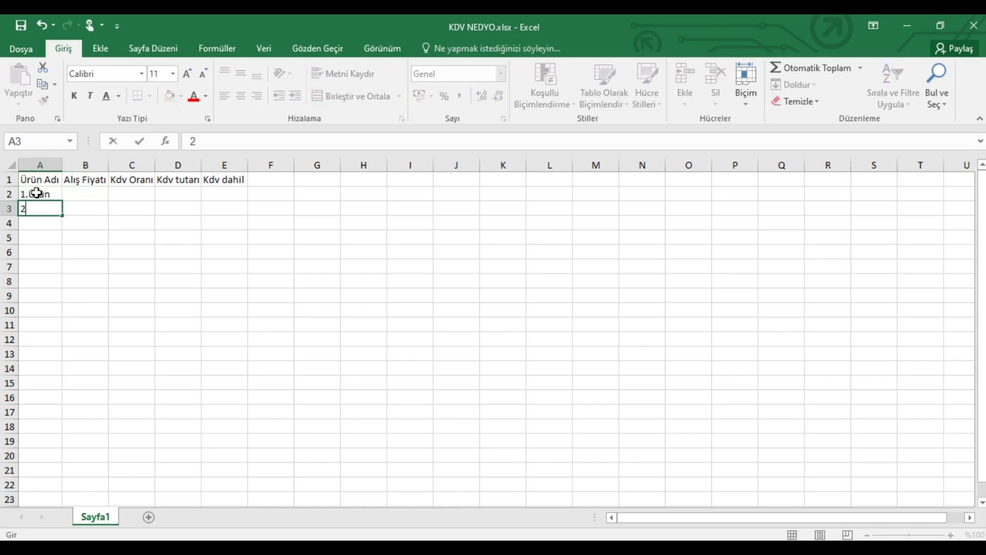
left_click_drag(35, 194, 62, 217)
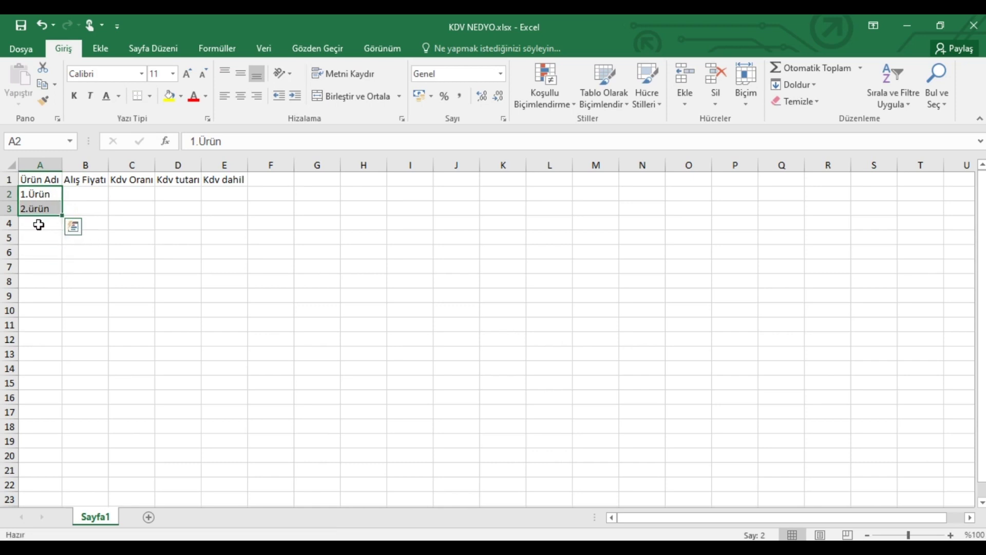
Continue the product names with "3.Ürün", "4.Ürün" and "5.Ürün" in cells A4 to A6
left_click(43, 222)
type("3")
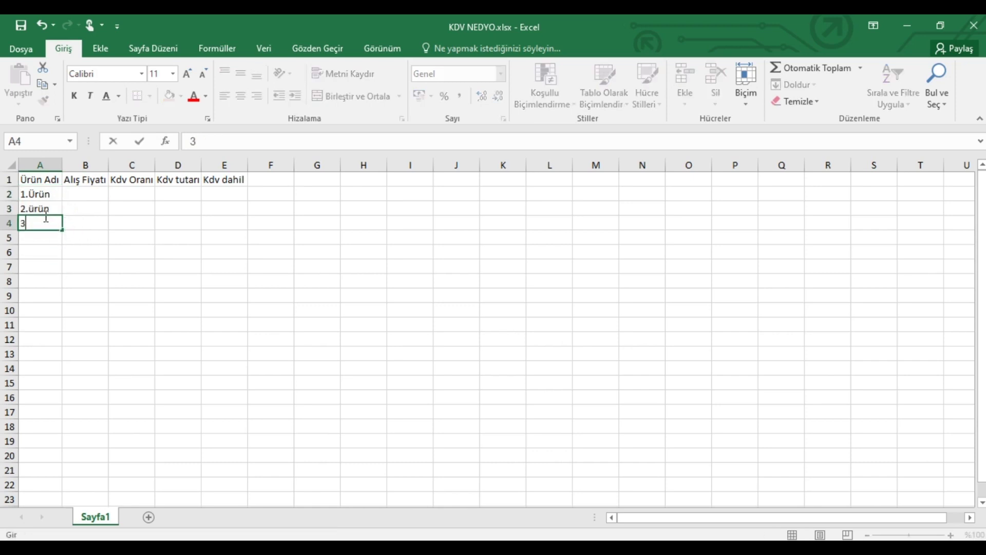
type(".Ürü")
key("Return")
type("4.Ürün")
key("Return")
type("5Ür")
key("BackSpace")
key("BackSpace")
type(".Ürün")
key("Return")
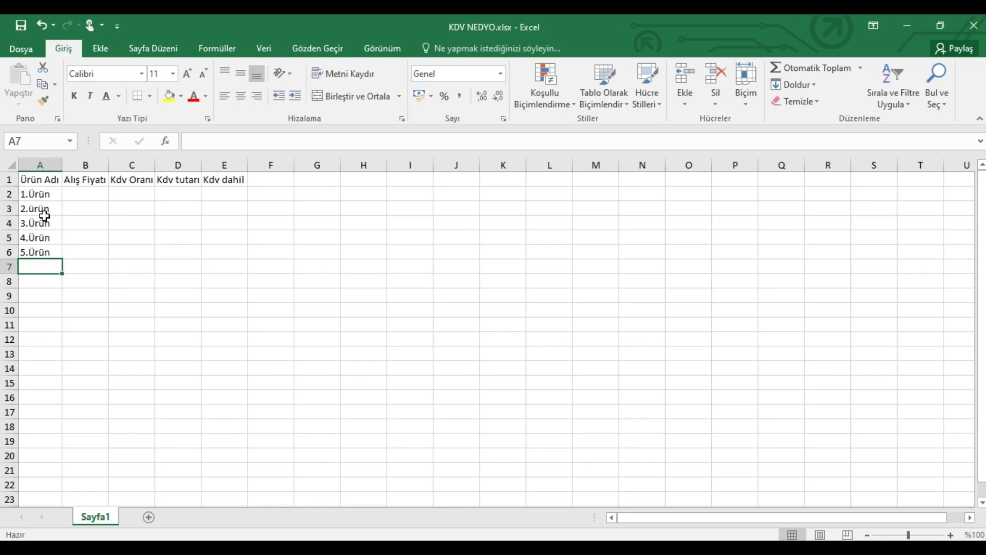
Widen column A slightly so there is some space after the product header
left_click(78, 191)
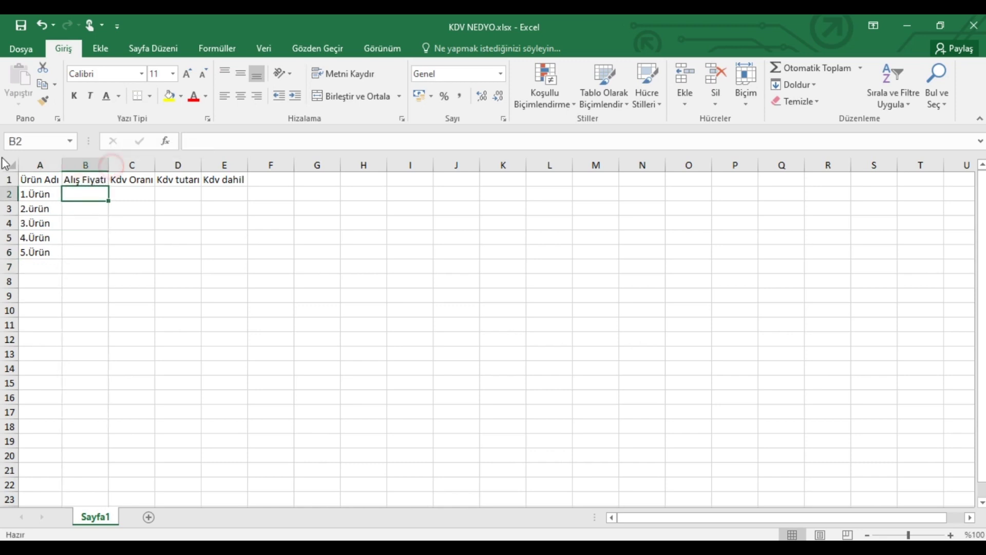
left_click_drag(63, 165, 75, 165)
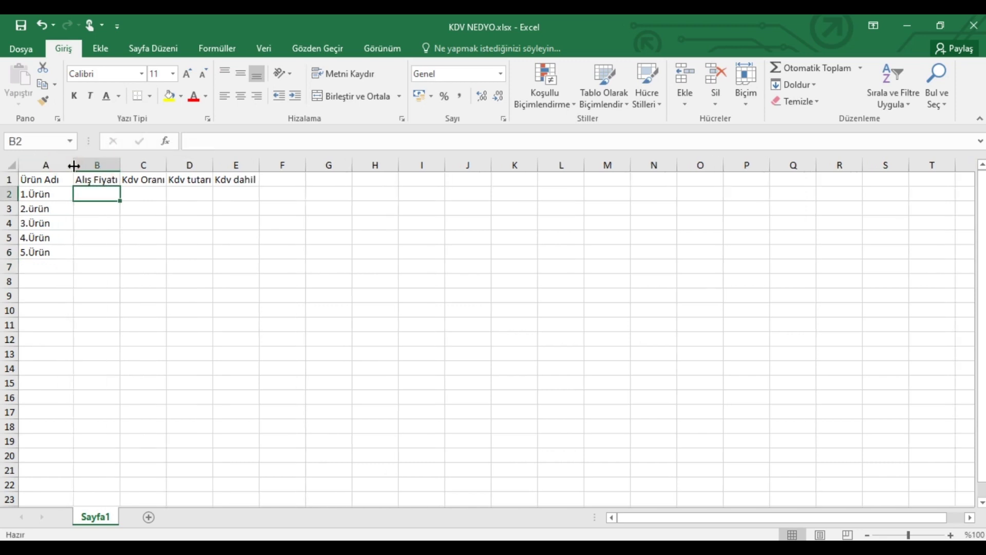
scroll(75, 257, "up", 1, "ctrl")
scroll(75, 257, "up", 2, "ctrl")
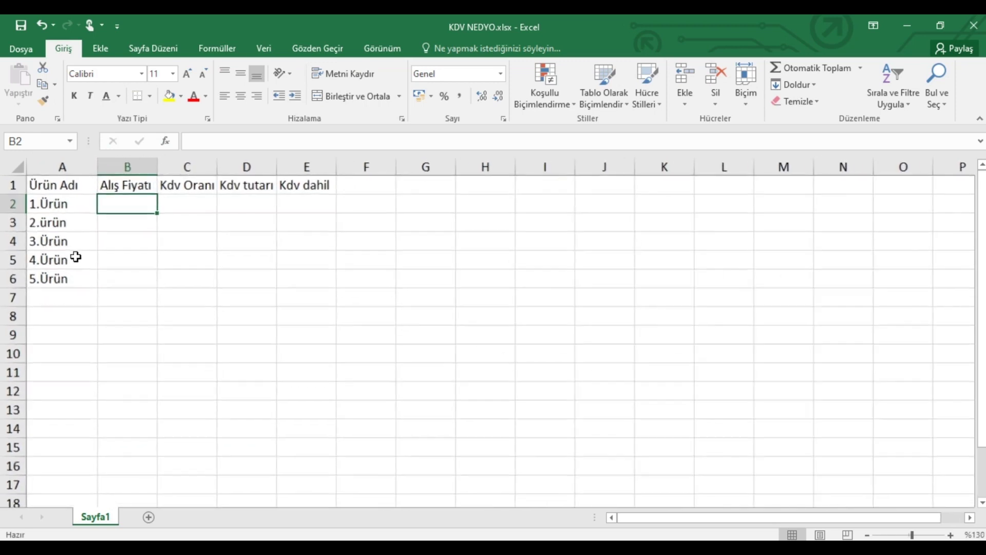
scroll(76, 256, "up", 2, "ctrl")
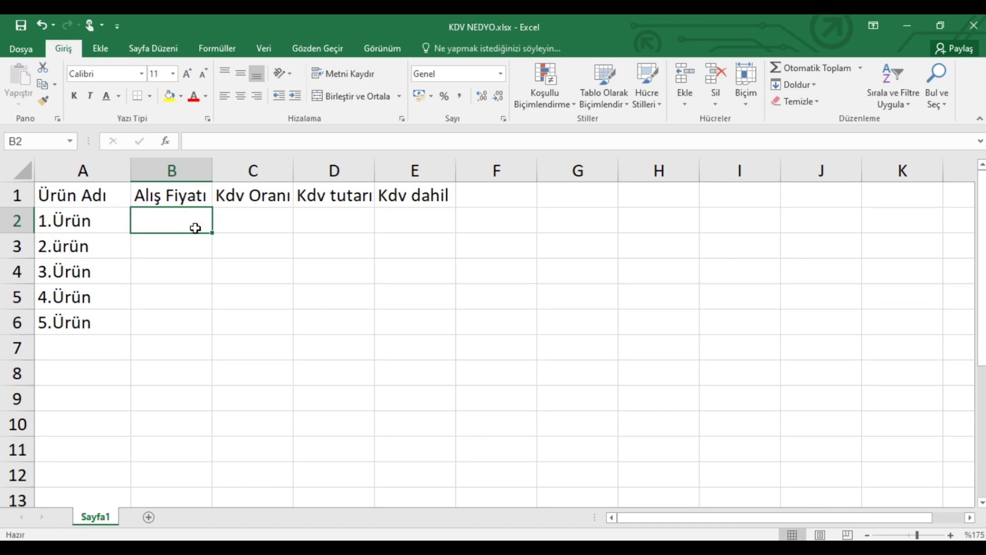
Enter the purchase prices 100, 200, 300, 400 and 500 in cells B2 to B6
type("100")
key("Return")
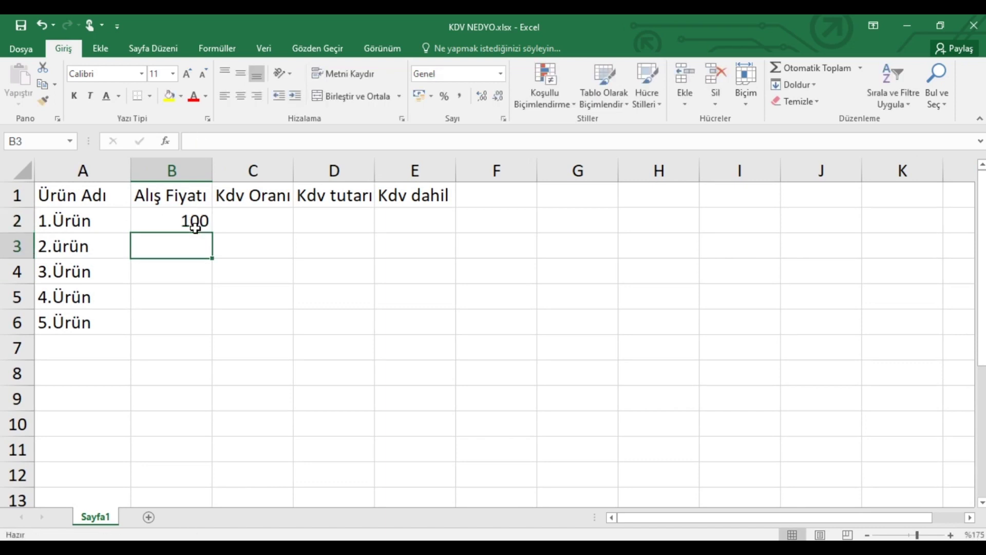
type("200")
key("Return")
type("300")
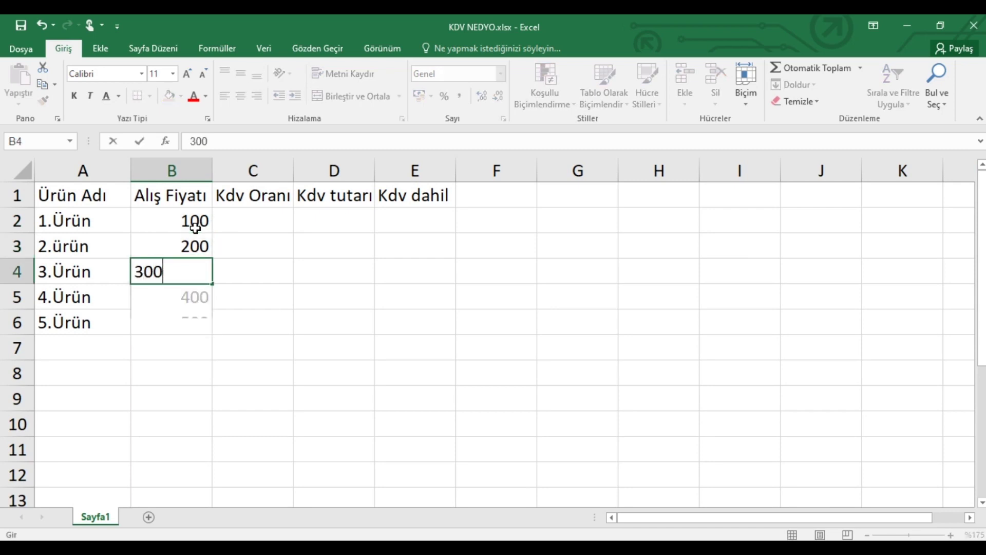
key("Return")
type("400")
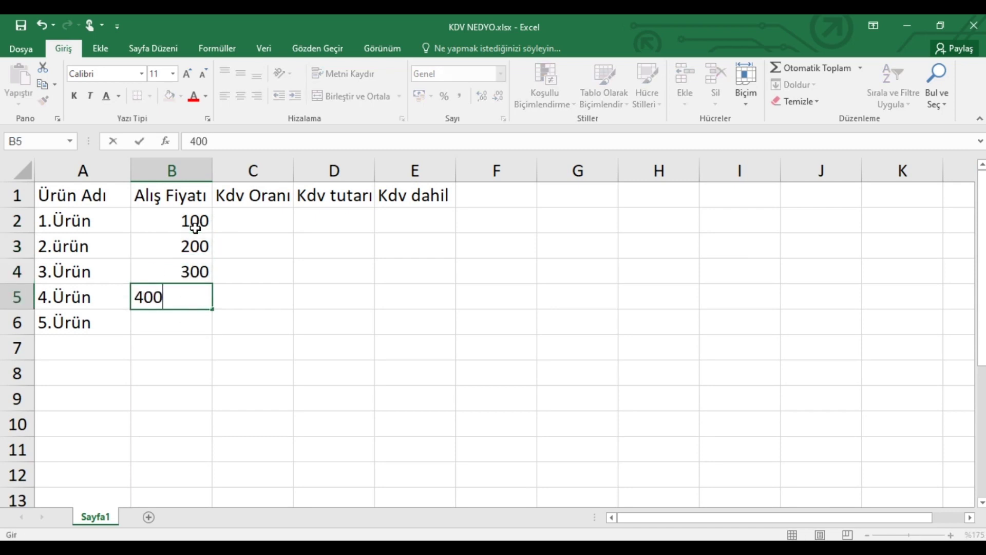
key("Return")
type("500")
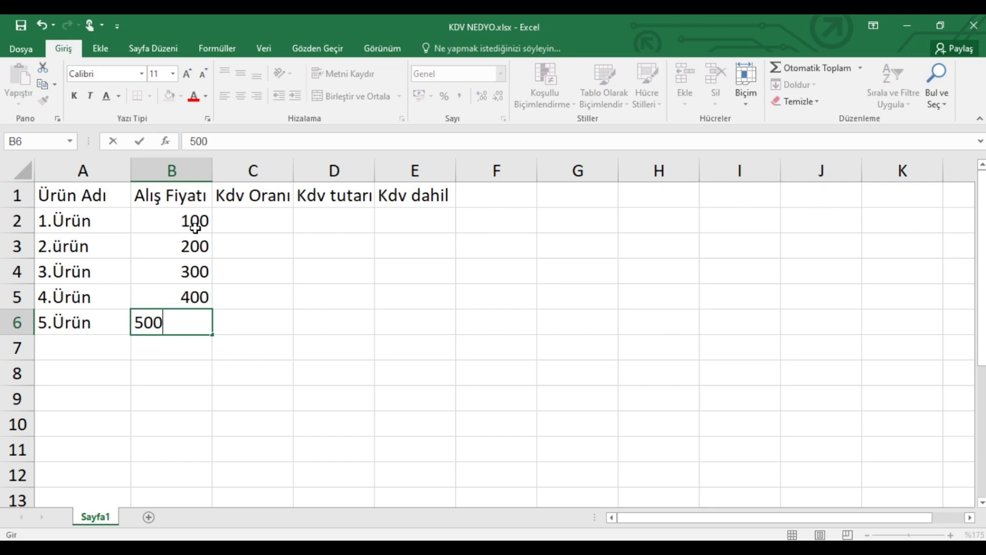
key("Tab")
Enter the VAT rates 1, 8, 18, 18 and 8 in cells C2 to C6
key("Up")
key("Up")
key("Up")
key("Up")
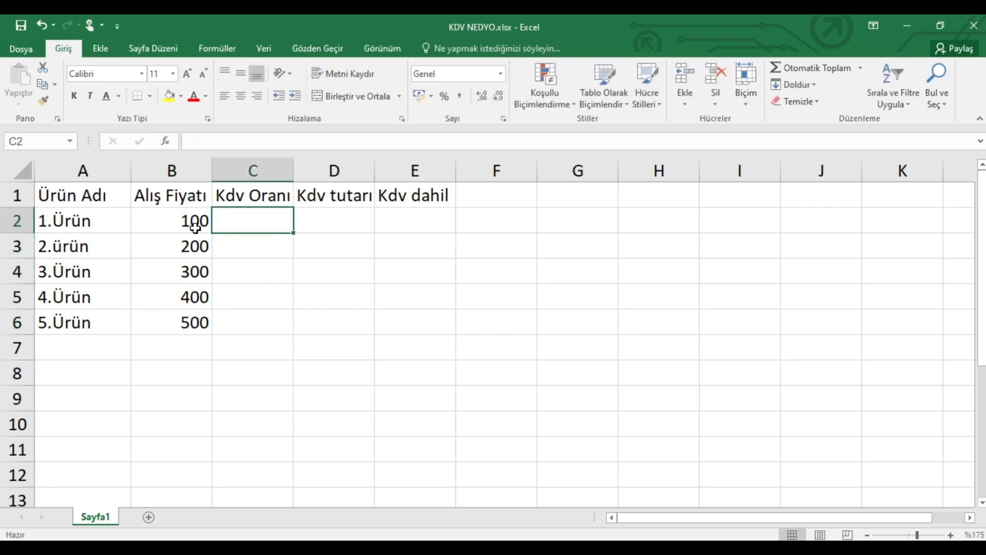
type("1")
key("Return")
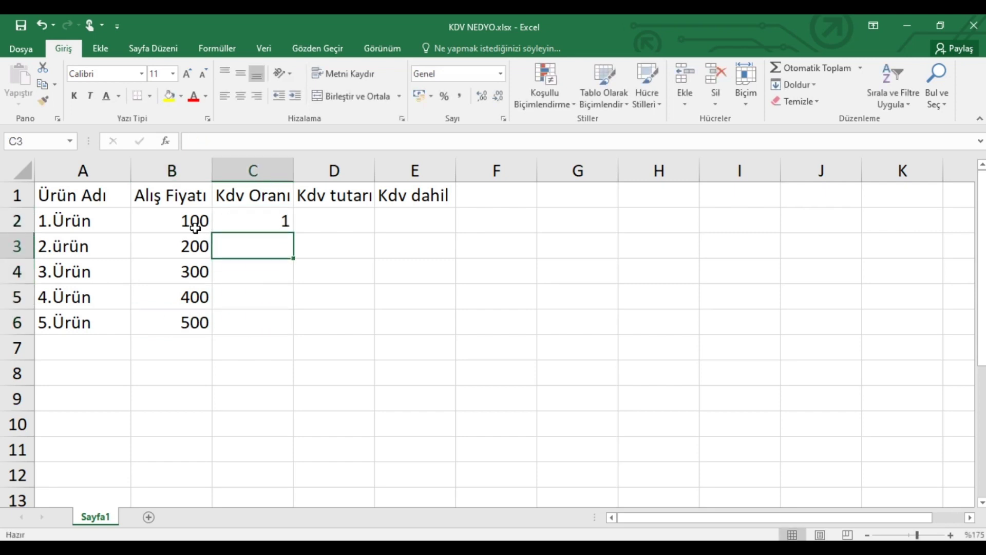
type("8")
key("Return")
type("18")
key("Return")
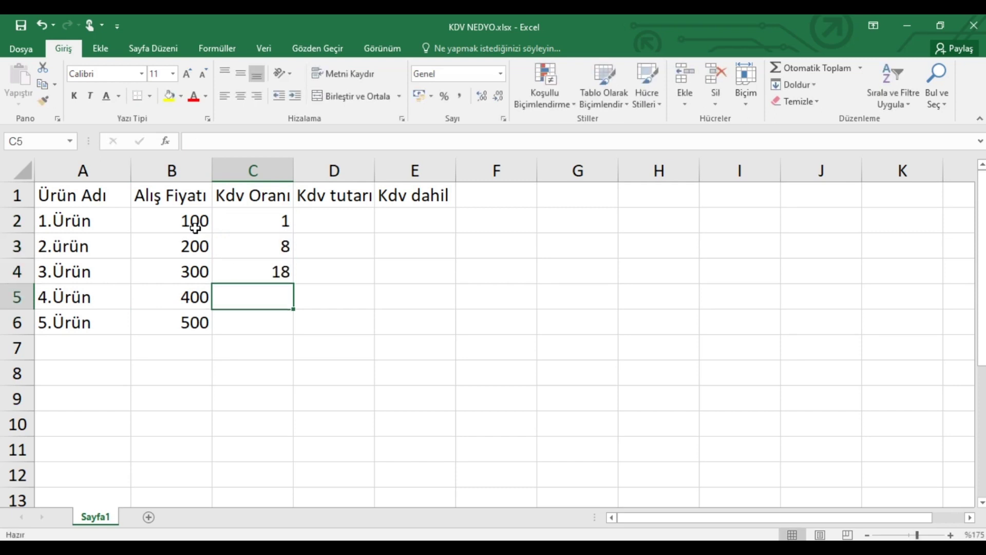
type("18")
key("Return")
type("8")
key("ctrl+Return")
key("Up")
key("Right")
key("Right")
key("Up")
key("Up")
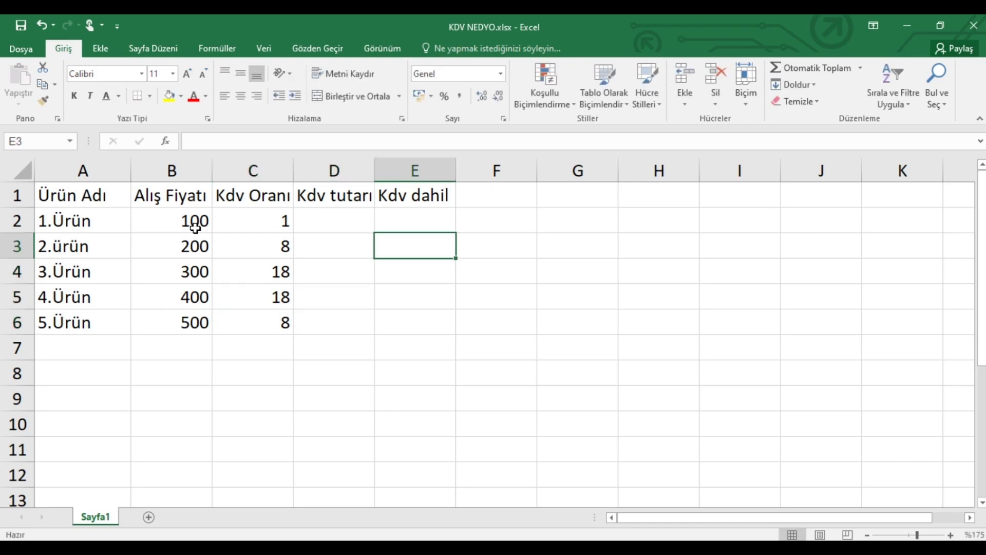
key("Left")
key("Left")
key("Up")
key("Right")
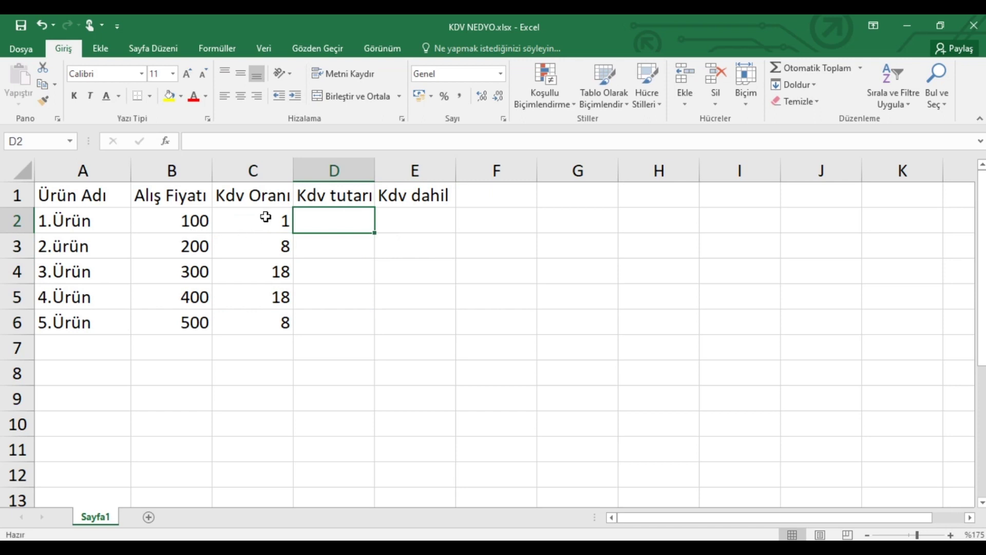
left_click_drag(266, 217, 253, 318)
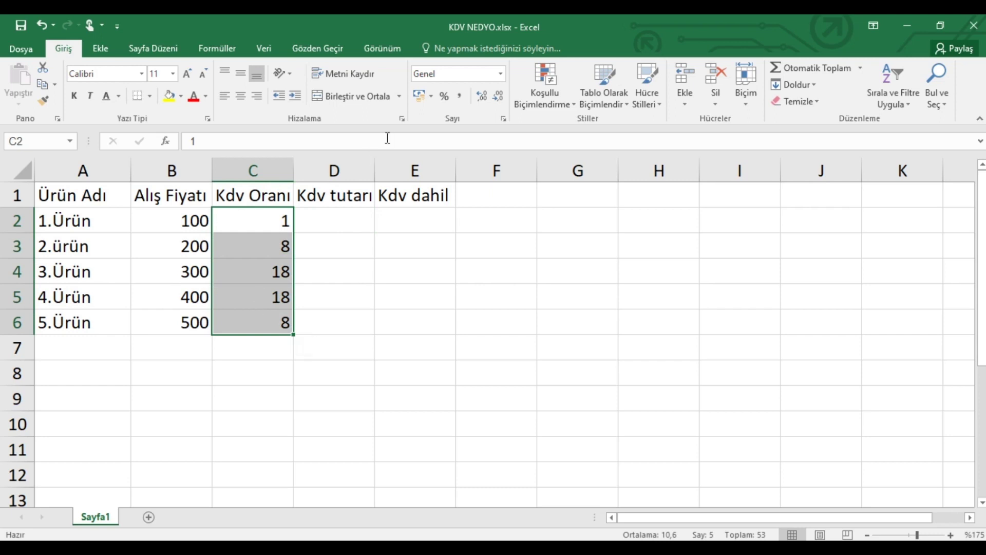
left_click(318, 222)
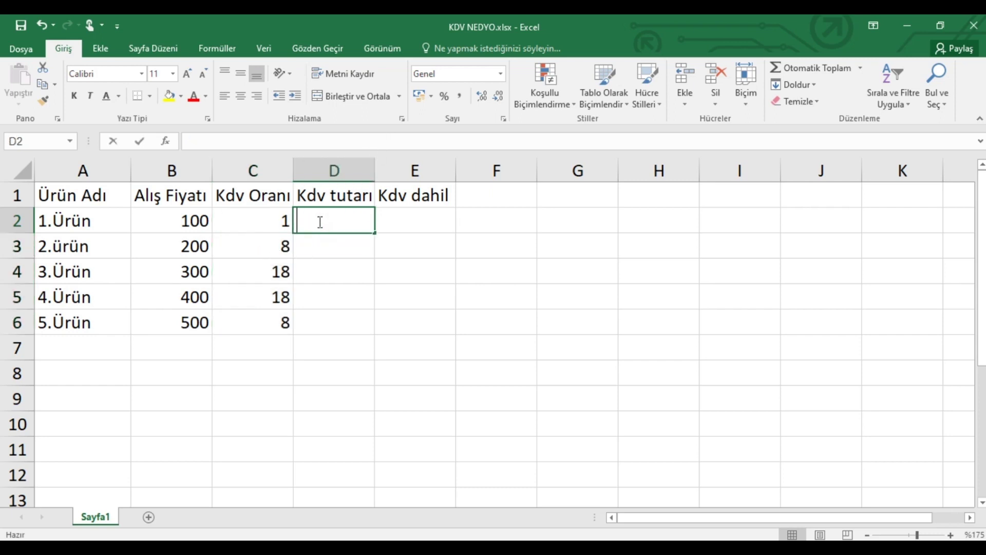
type("=")
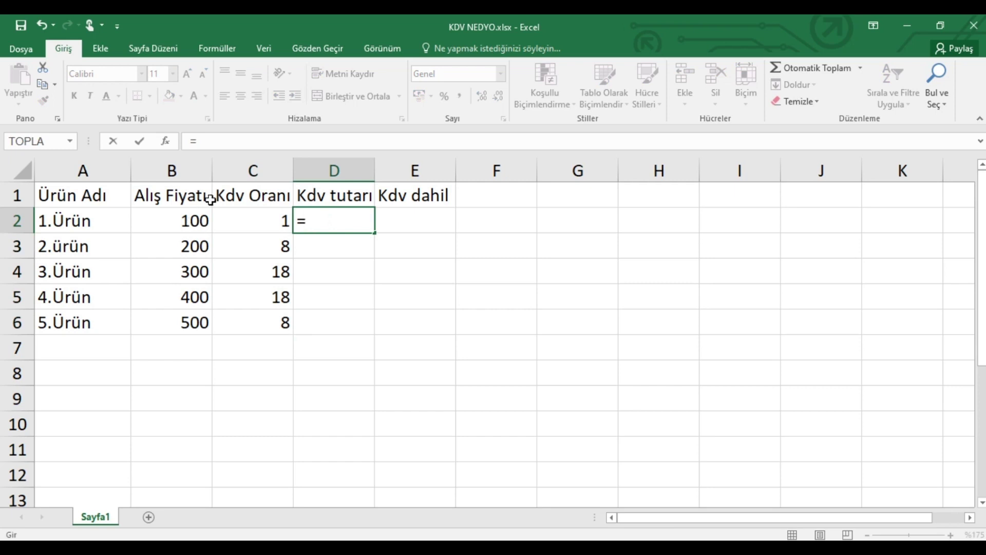
key("Escape")
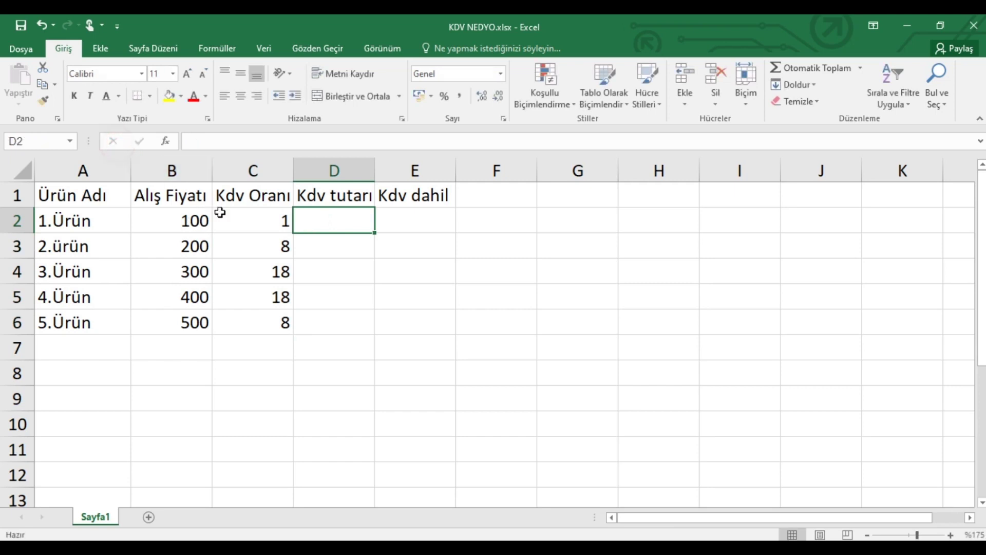
Format the VAT rates in C2:C6 as percentages
left_click(271, 219)
left_click_drag(274, 241, 282, 322)
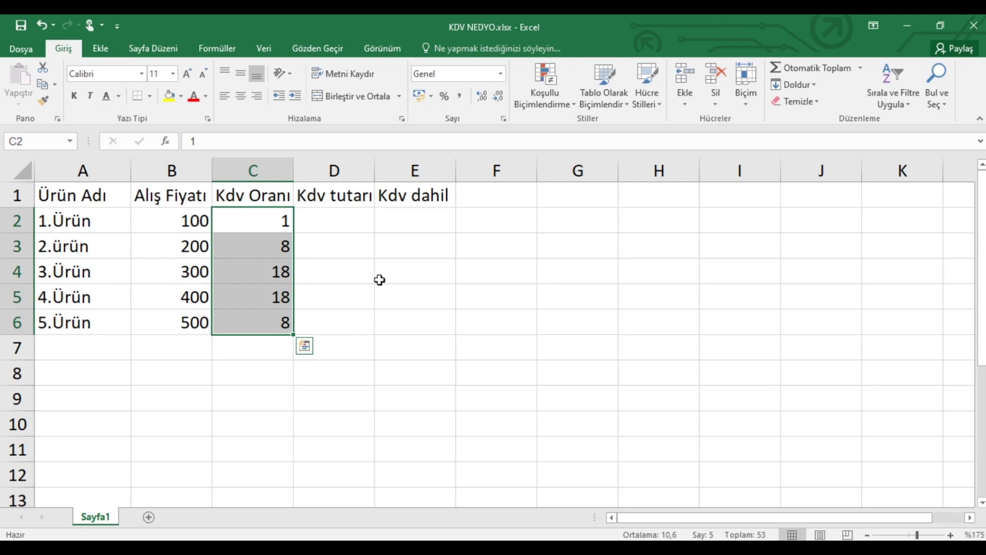
left_click(443, 101)
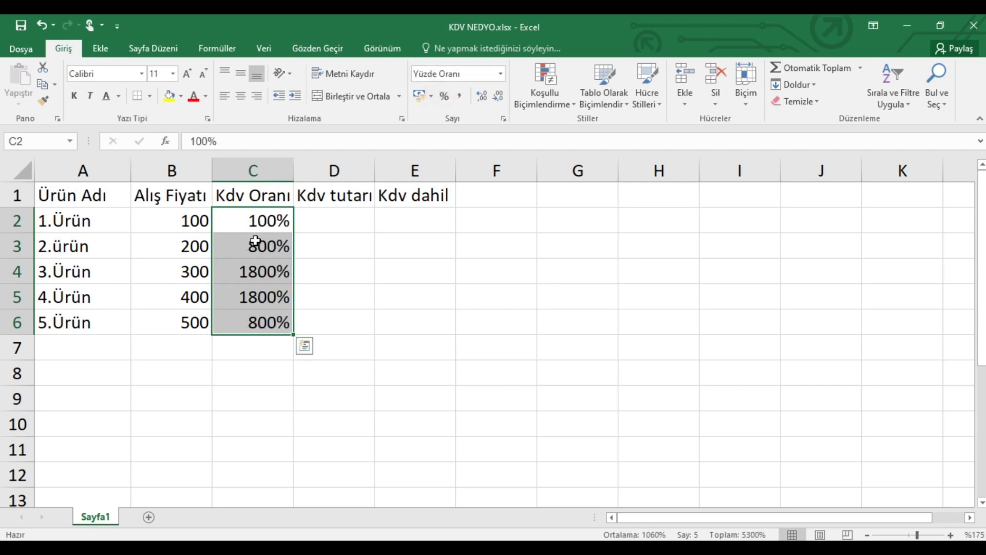
Re-enter the VAT rates in C2 to C6 as 1%, 8%, 18%, 18% and 8%
left_click(260, 221)
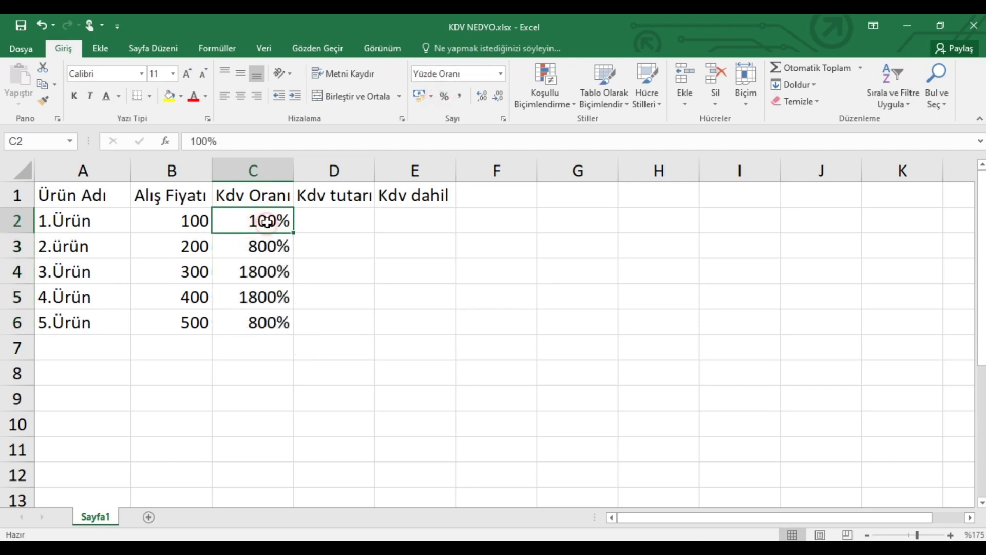
type("1")
key("Return")
type("8")
key("Return")
type("18")
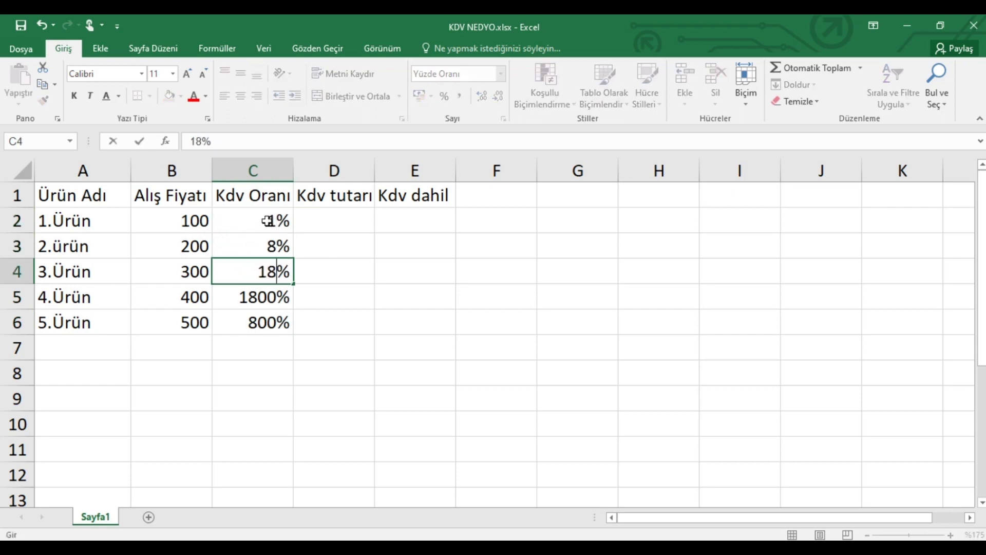
key("Return")
type("18")
key("Return")
type("8")
key("Tab")
Calculate the first product's VAT amount in D2 with the formula =B2*C2
key("Up")
key("Up")
key("Up")
key("Up")
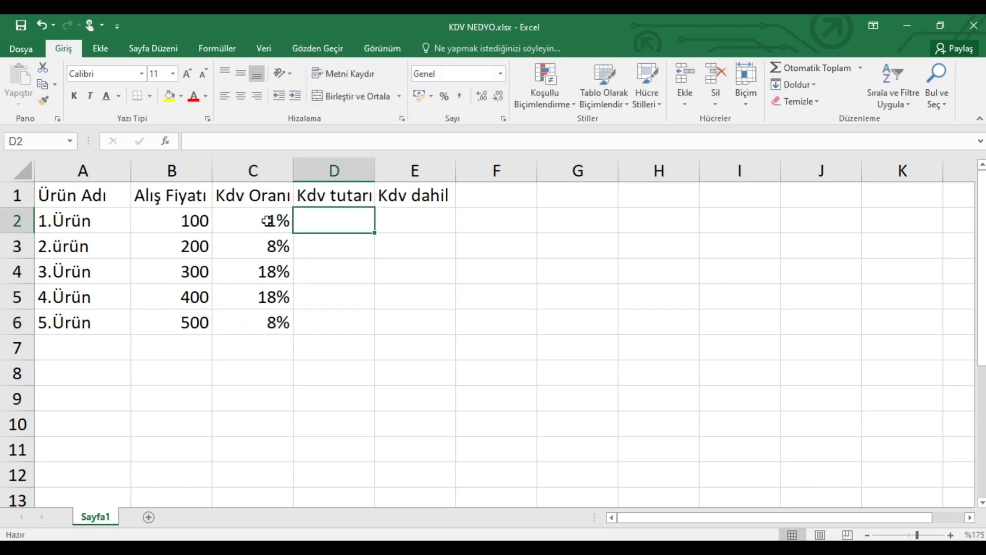
type("=")
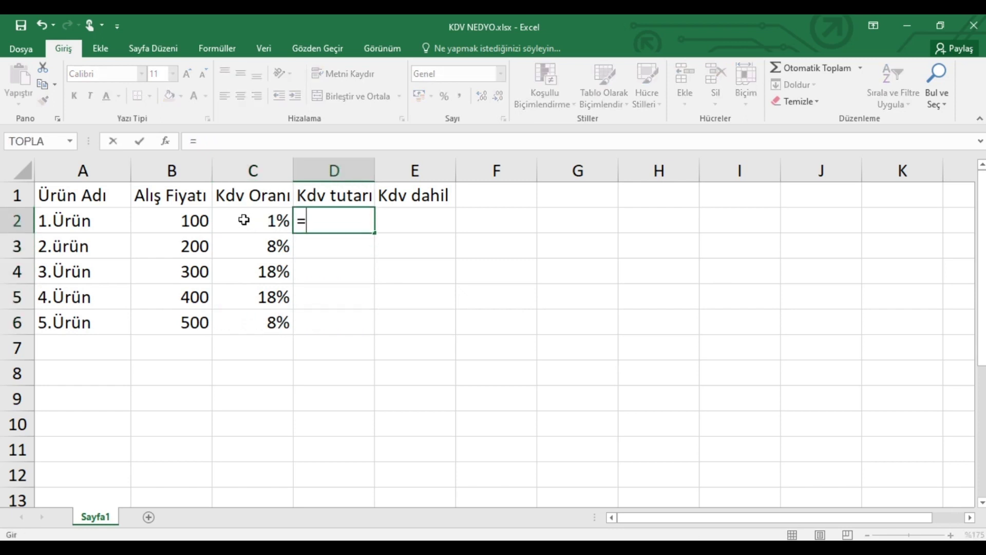
left_click(192, 222)
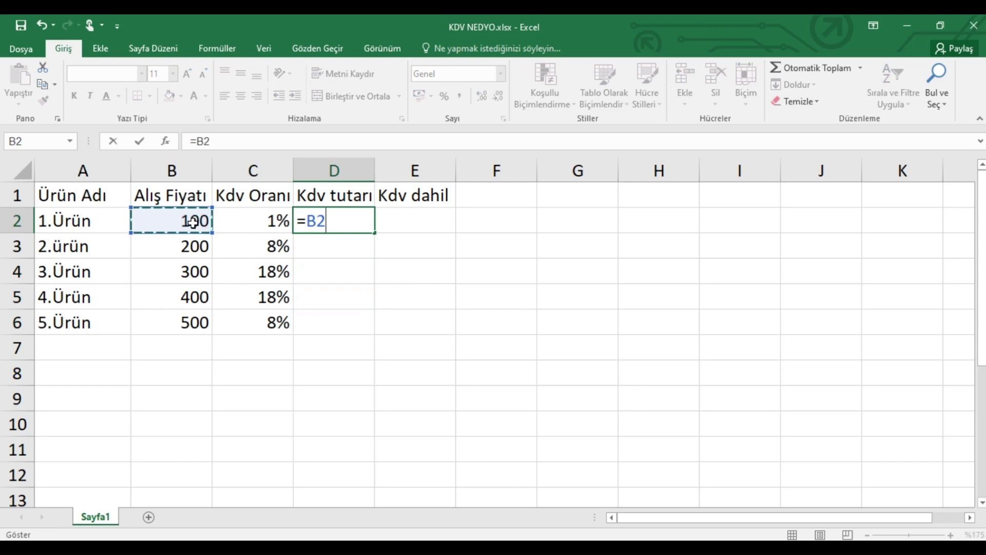
type("*")
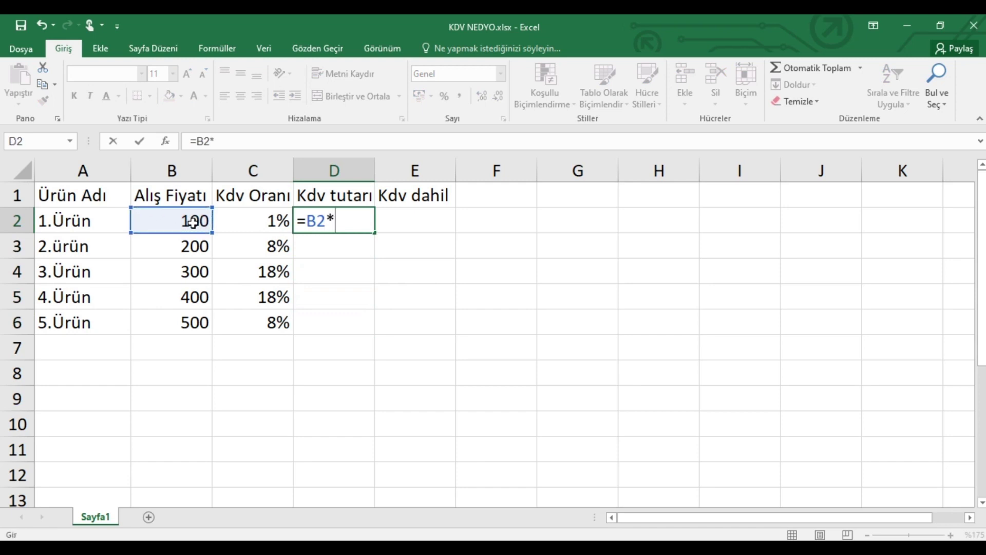
left_click(254, 219)
left_click(139, 140)
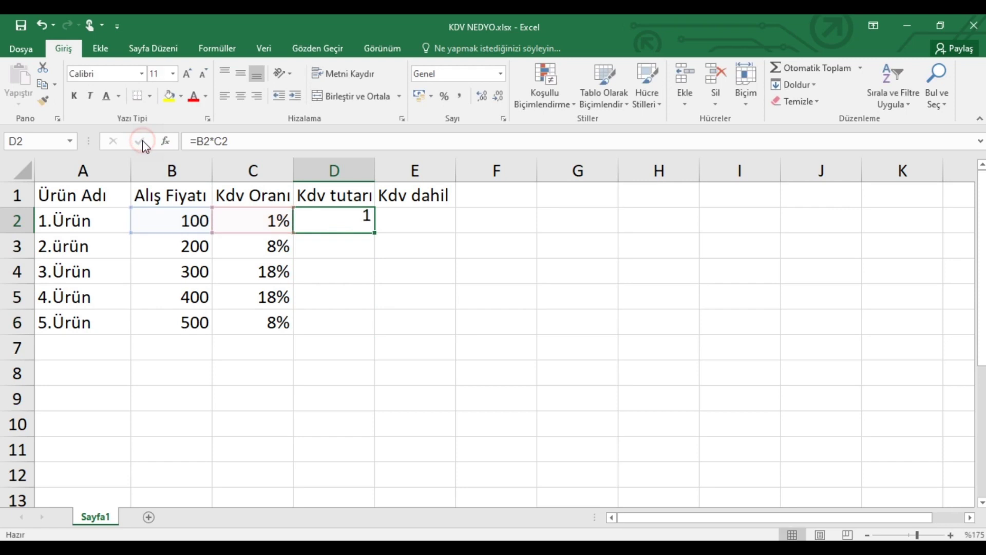
Calculate the second product's VAT amount in D3 with the formula =B3*C3
left_click(316, 242)
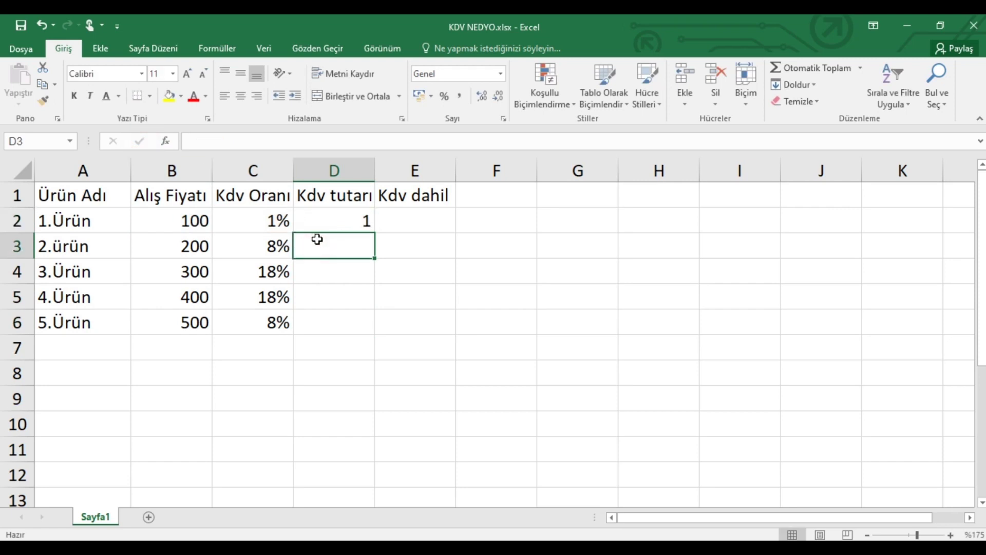
type("=")
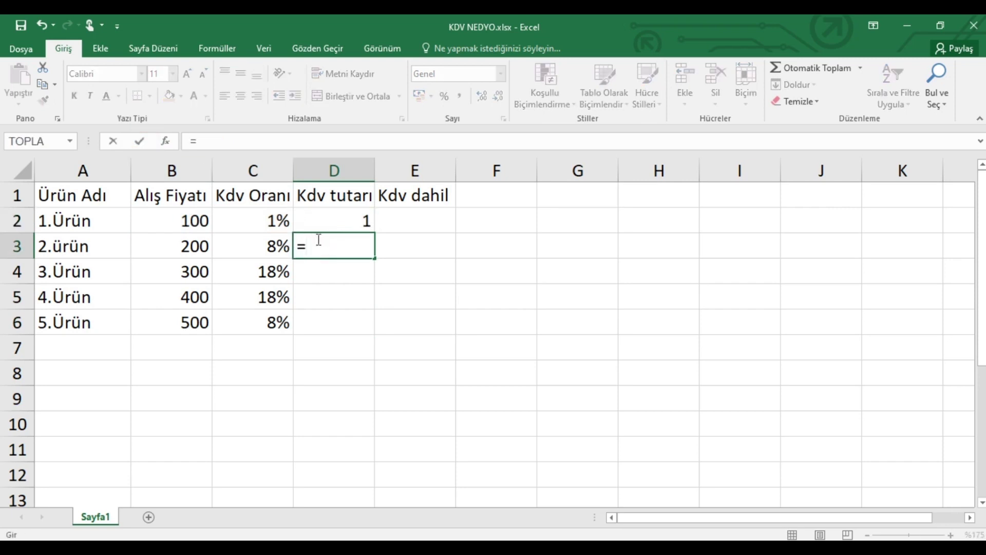
left_click(189, 249)
type("*")
left_click(261, 244)
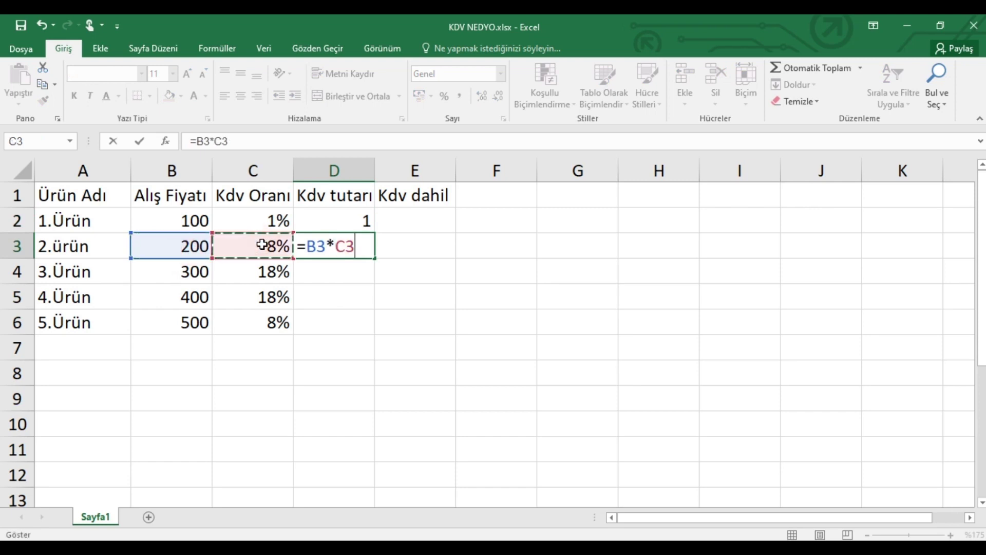
left_click(139, 141)
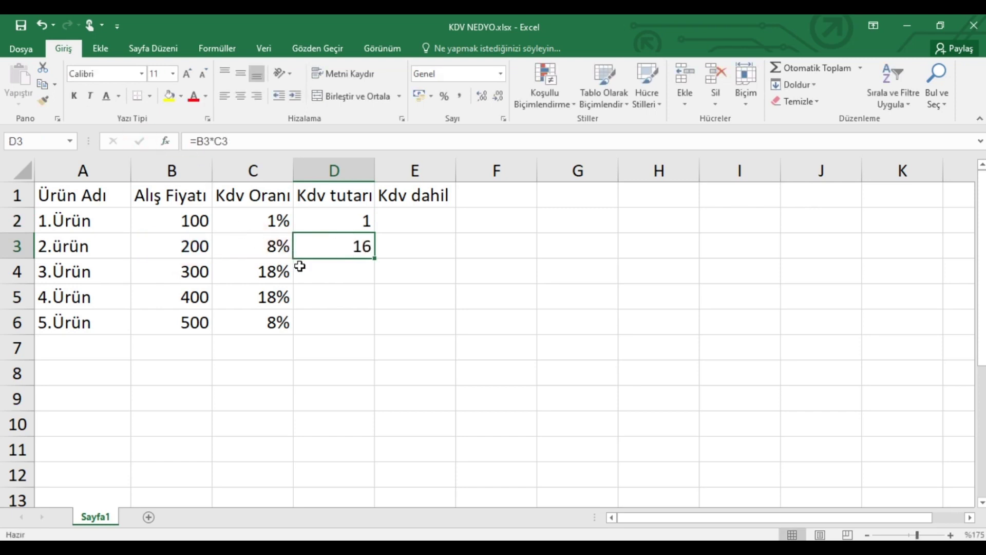
Calculate the third product's VAT amount in D4 with the formula =B4*C4
left_click(321, 267)
type("=")
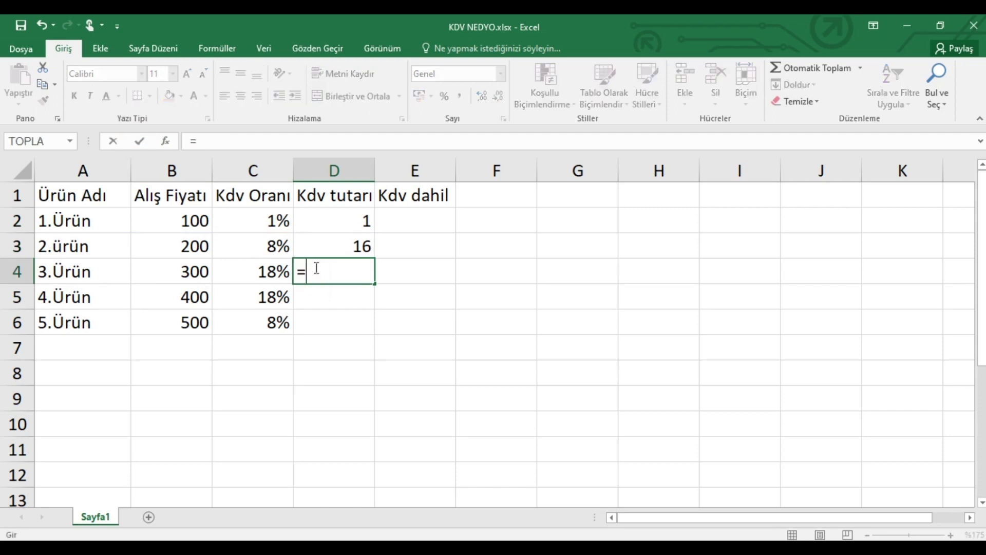
left_click(172, 270)
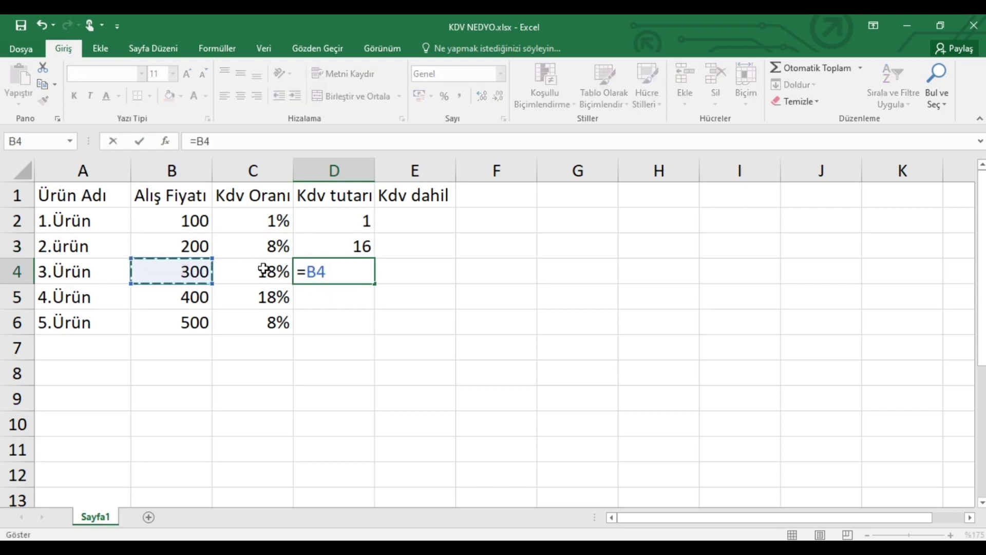
type("*")
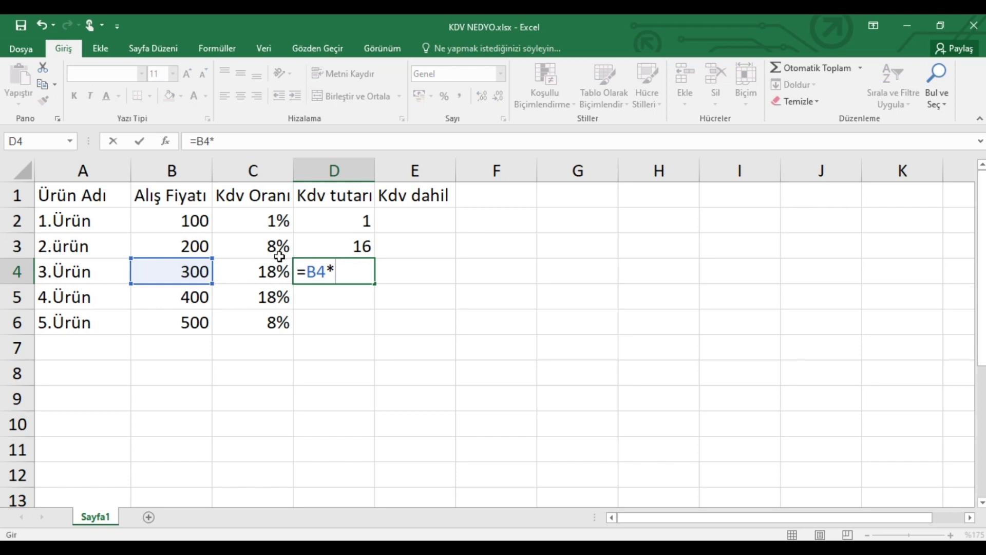
left_click(272, 271)
left_click(140, 142)
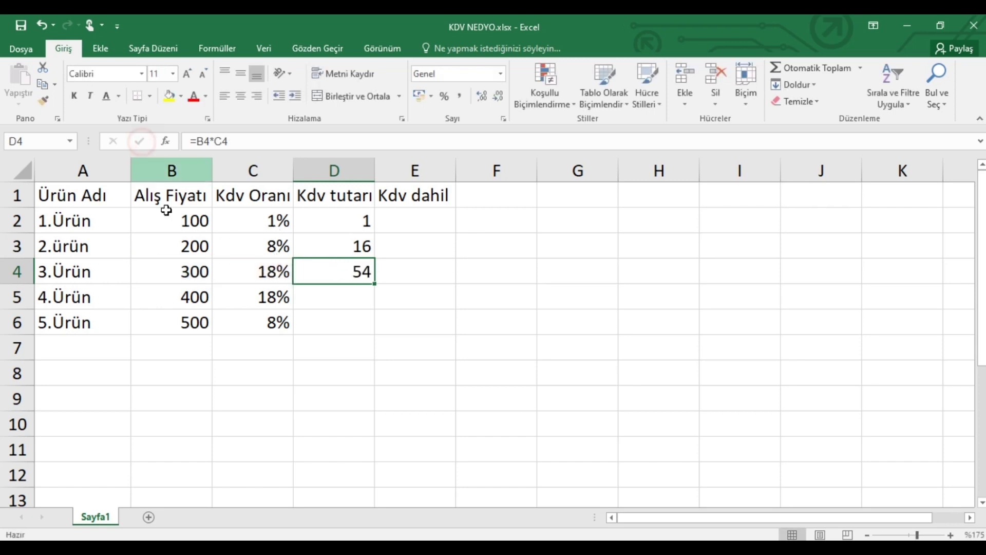
Calculate the fourth product's VAT amount in D5 with the formula =B5*C5
left_click(186, 301)
left_click(308, 301)
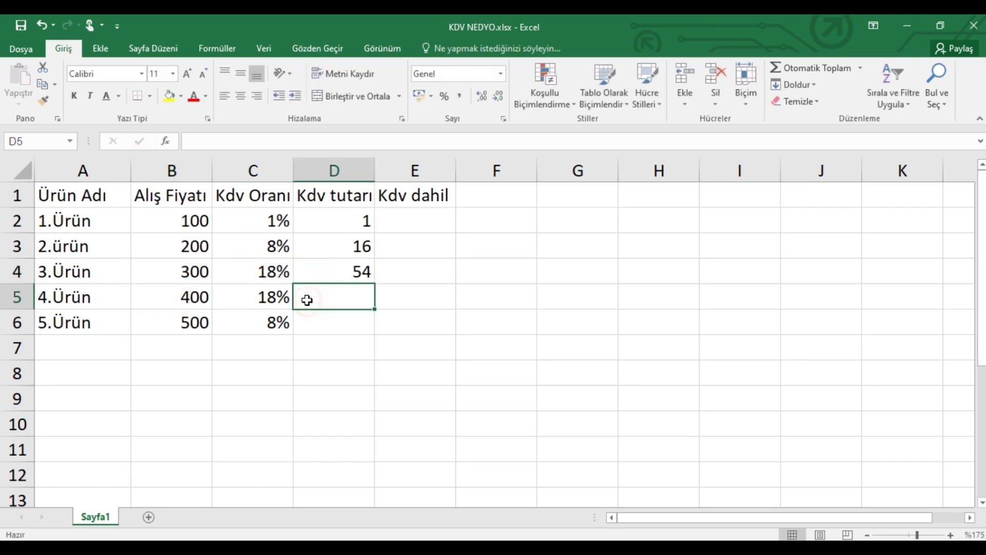
type("=")
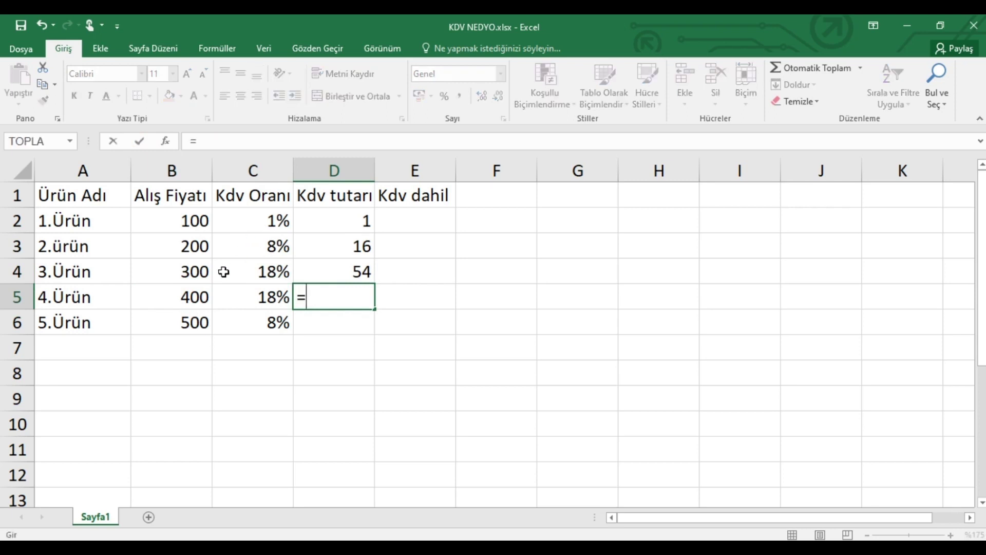
left_click(194, 292)
type("*")
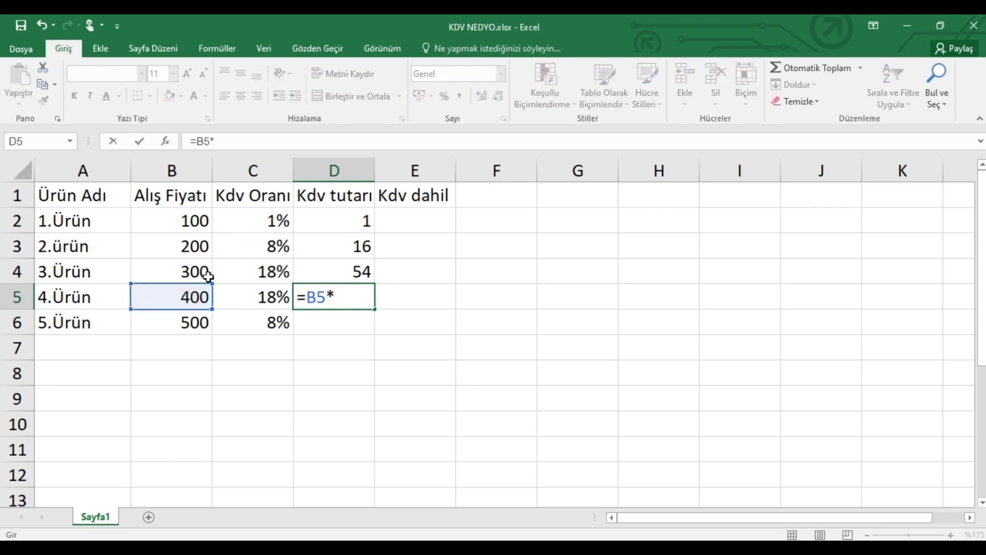
left_click(236, 295)
left_click(141, 142)
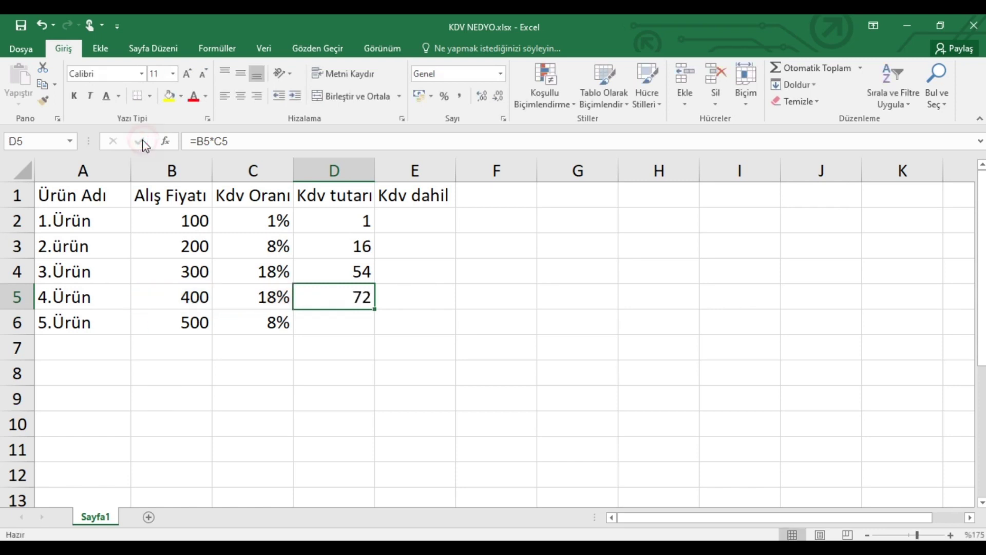
Calculate the fifth product's VAT amount in D6 with the formula =B6*C6
left_click(337, 314)
type("=")
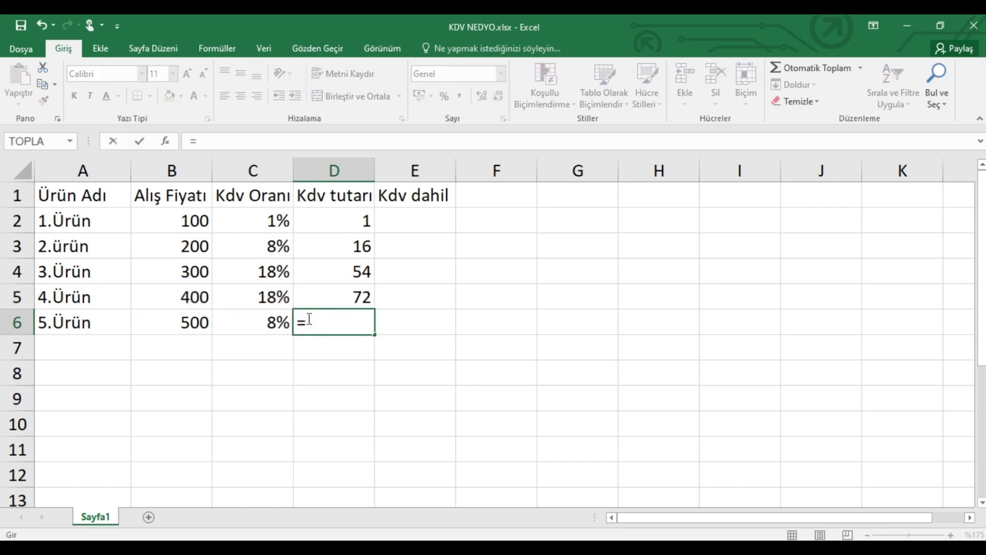
left_click(185, 319)
type("*")
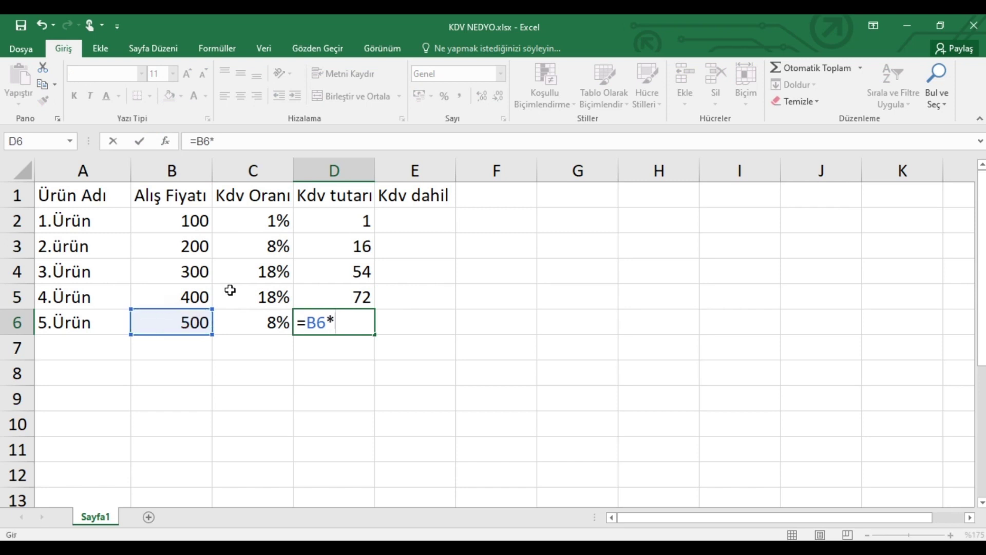
left_click(274, 327)
left_click(139, 141)
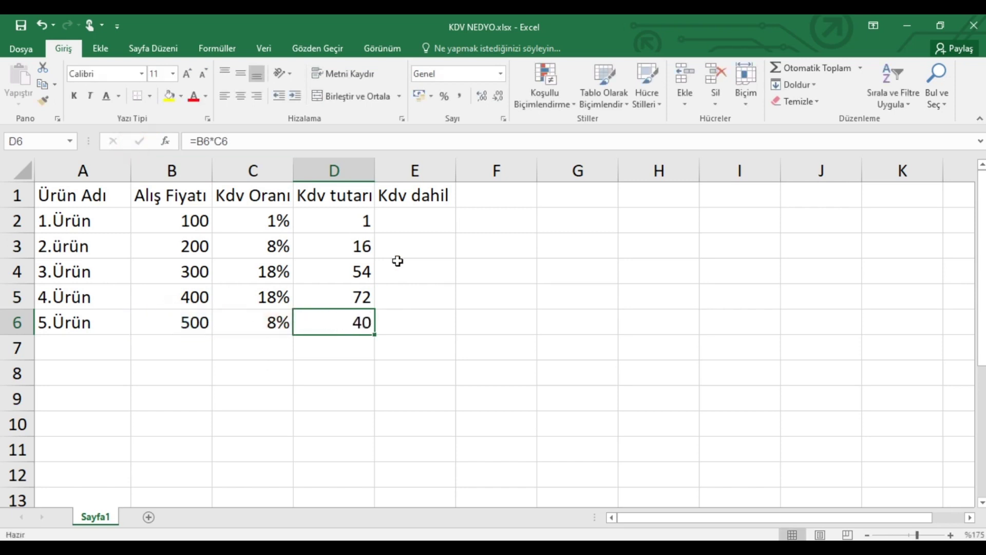
Calculate the first product's VAT-inclusive price in E2 with the formula =B2+D2
left_click(405, 266)
left_click(417, 224)
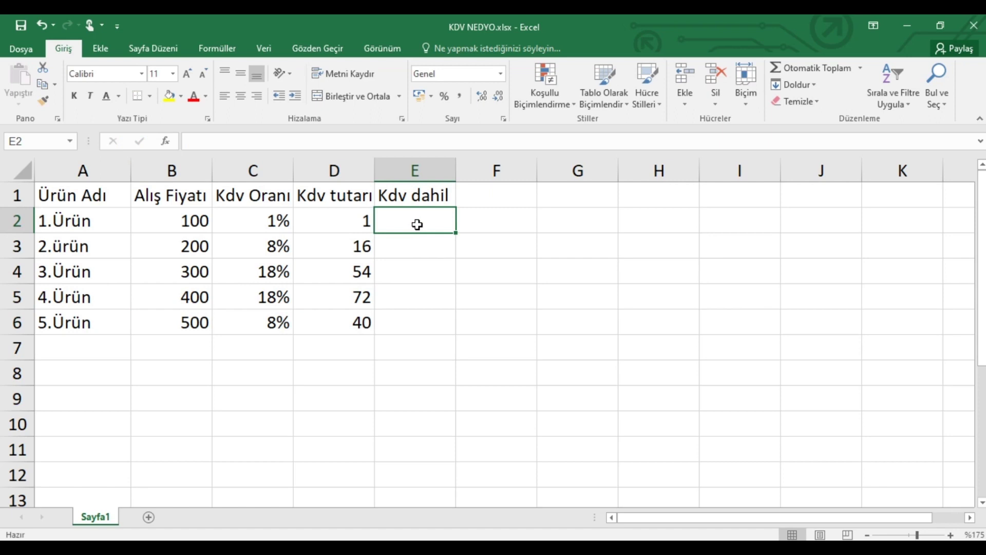
type("=")
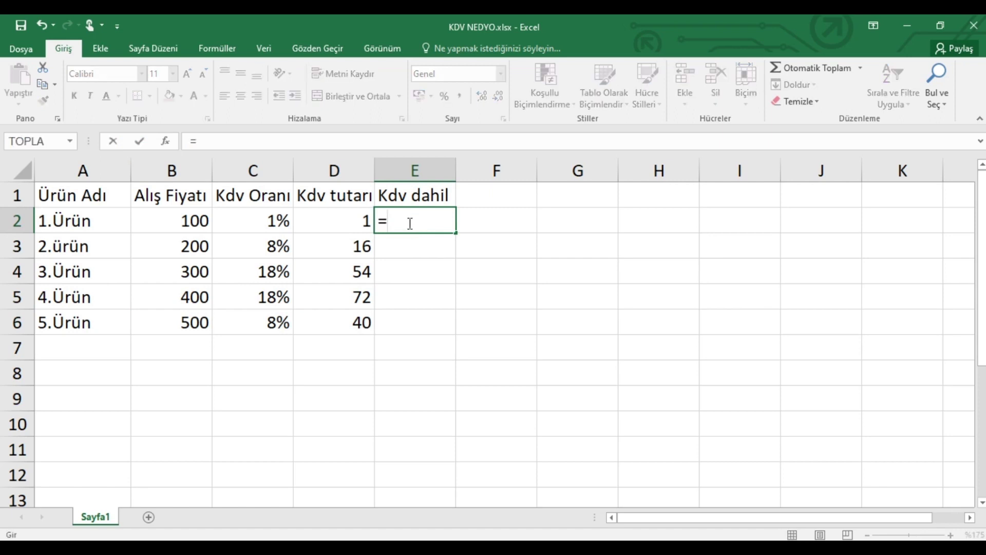
left_click(149, 219)
type("+")
left_click(305, 217)
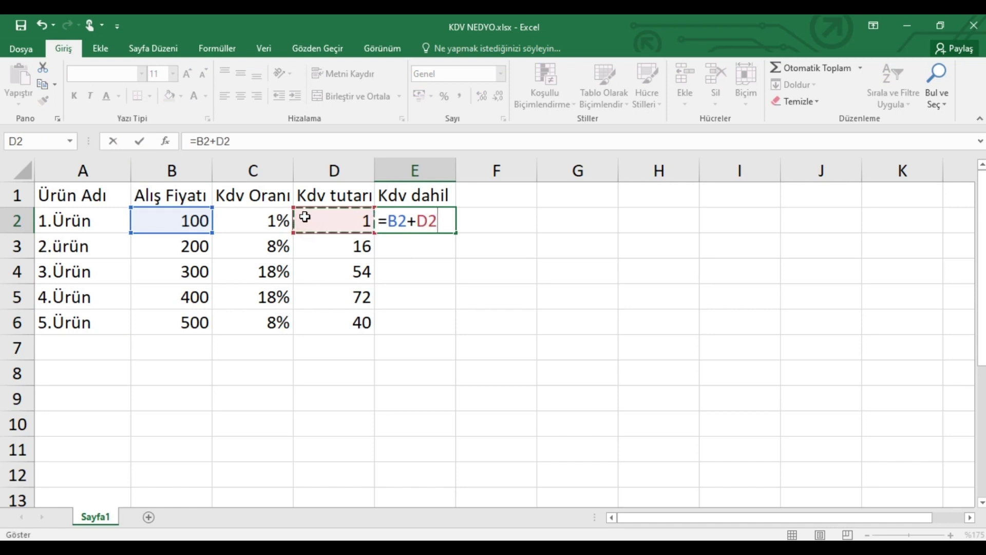
left_click(141, 140)
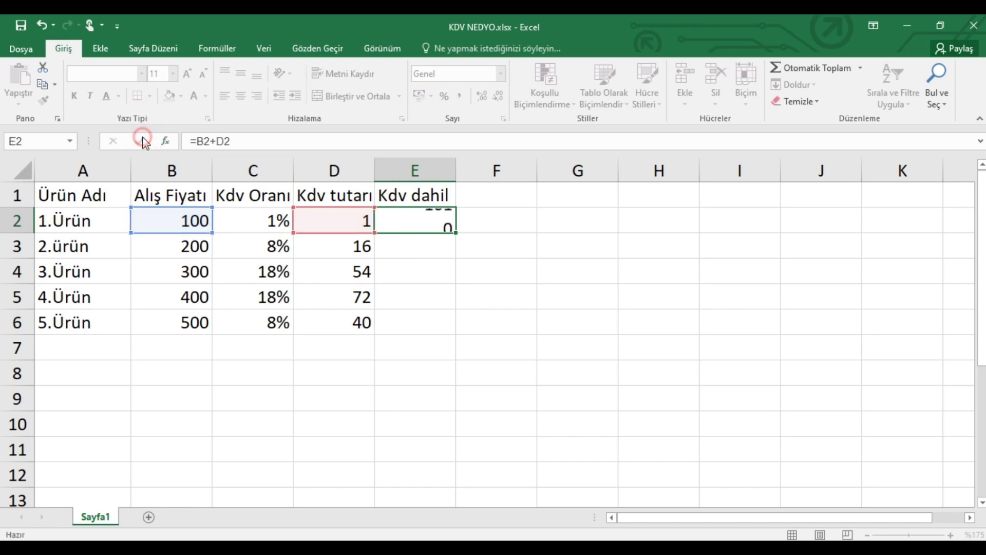
Calculate the second product's VAT-inclusive price in E3 with the formula =B3+D3
left_click(414, 242)
type("=")
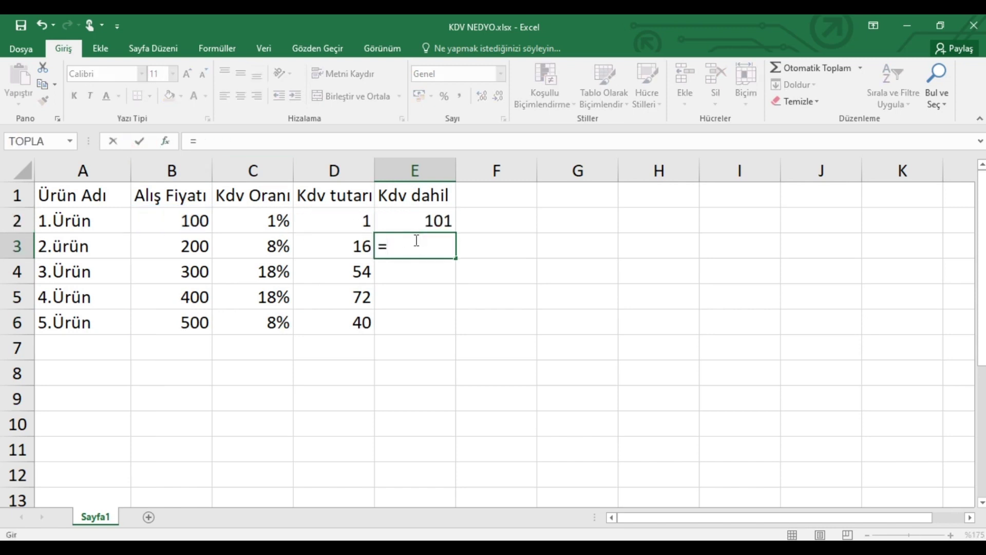
left_click_drag(202, 261, 200, 257)
left_click(196, 247)
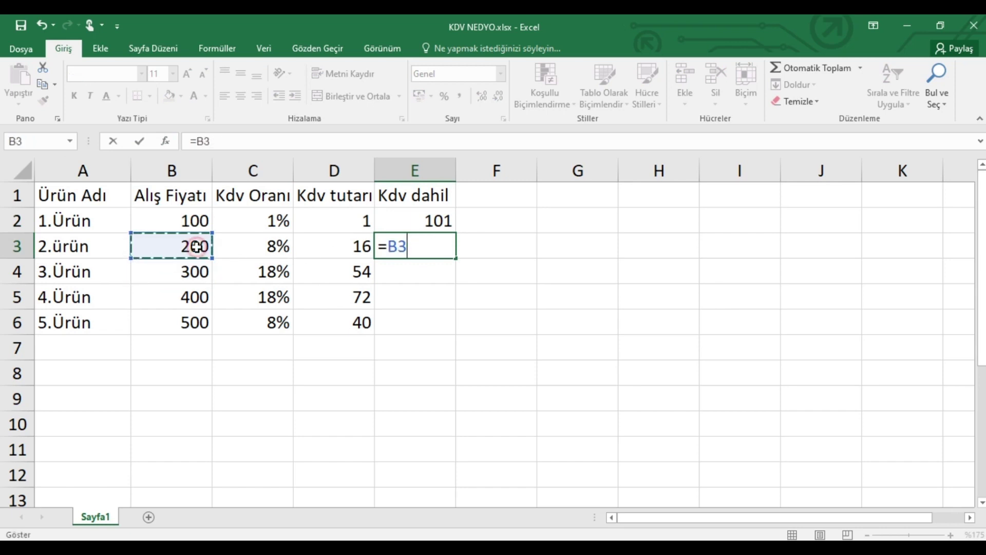
type("+")
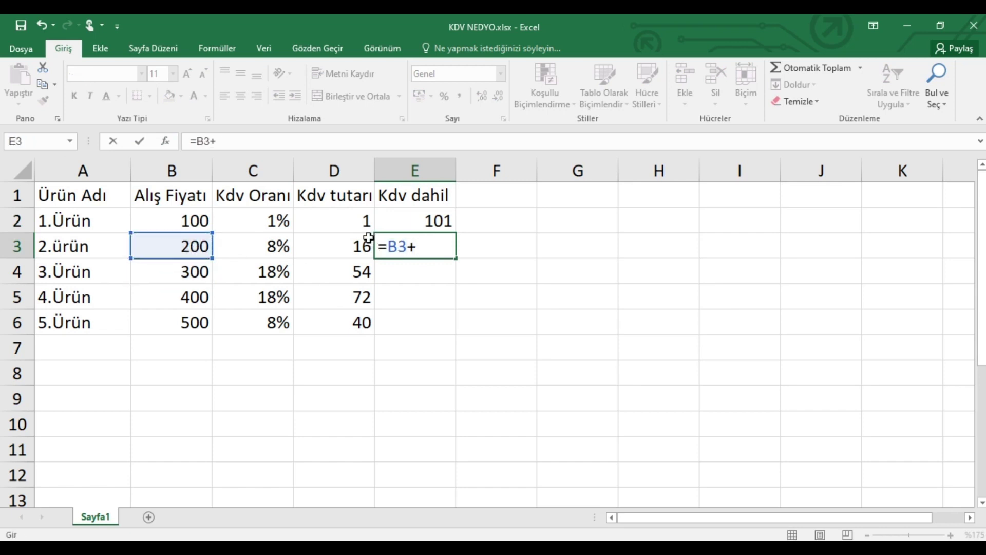
left_click(358, 247)
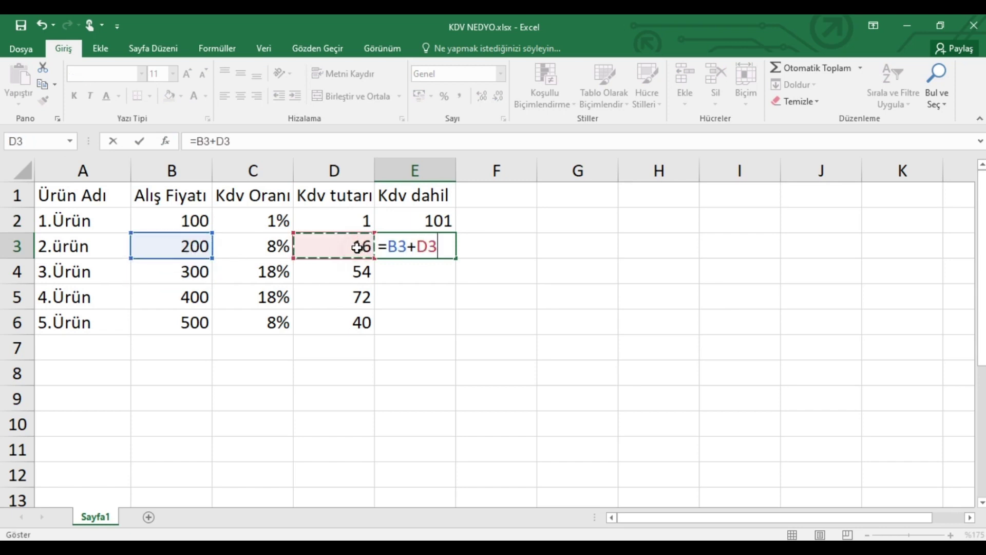
left_click(139, 141)
Calculate the third product's VAT-inclusive price in E4 with =B4+D4 and fill the formula down to E6
left_click(399, 264)
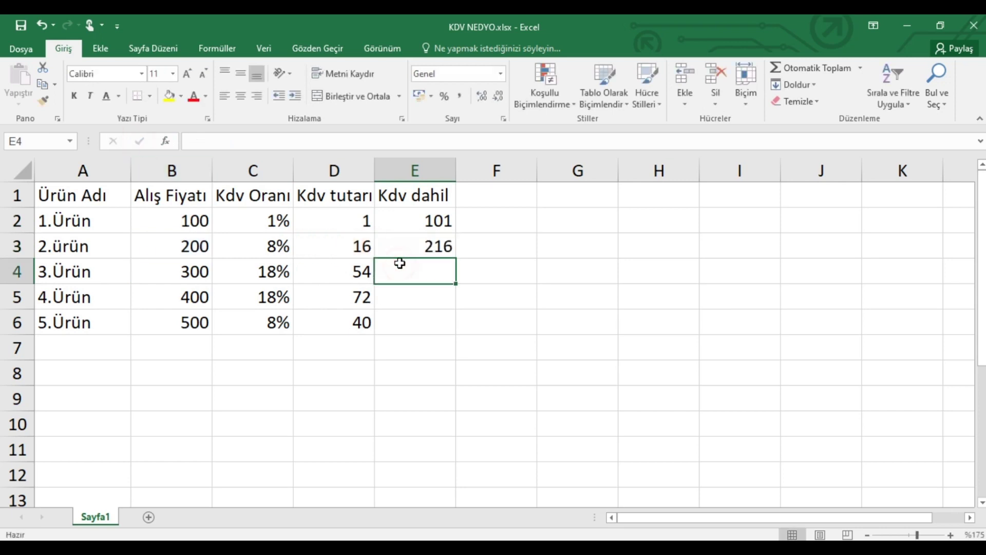
type("=")
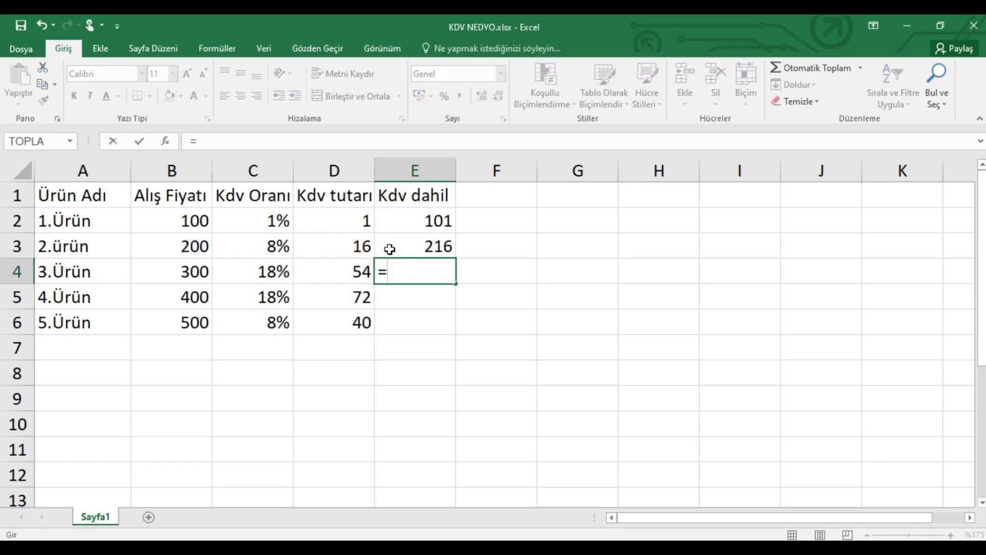
left_click(201, 272)
type("+")
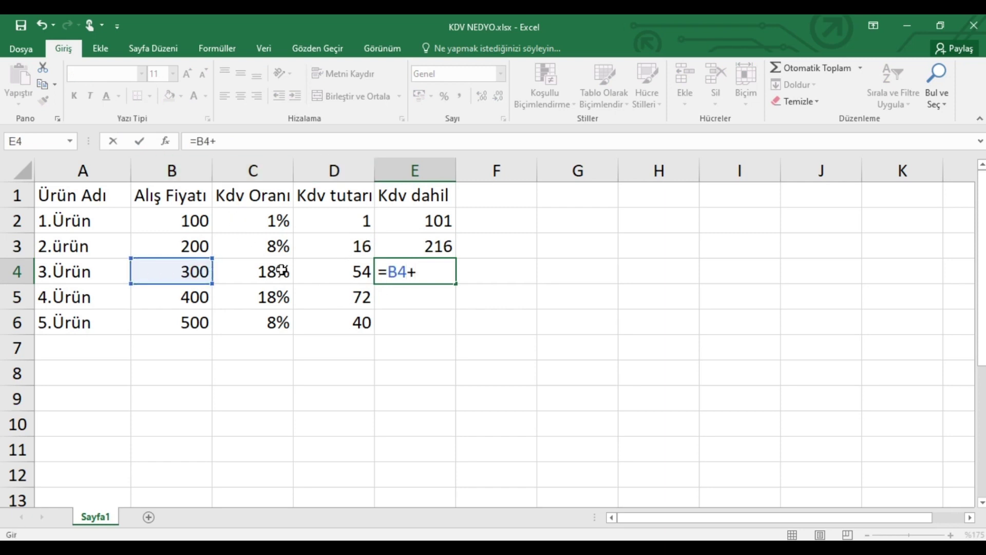
left_click(330, 270)
left_click(140, 141)
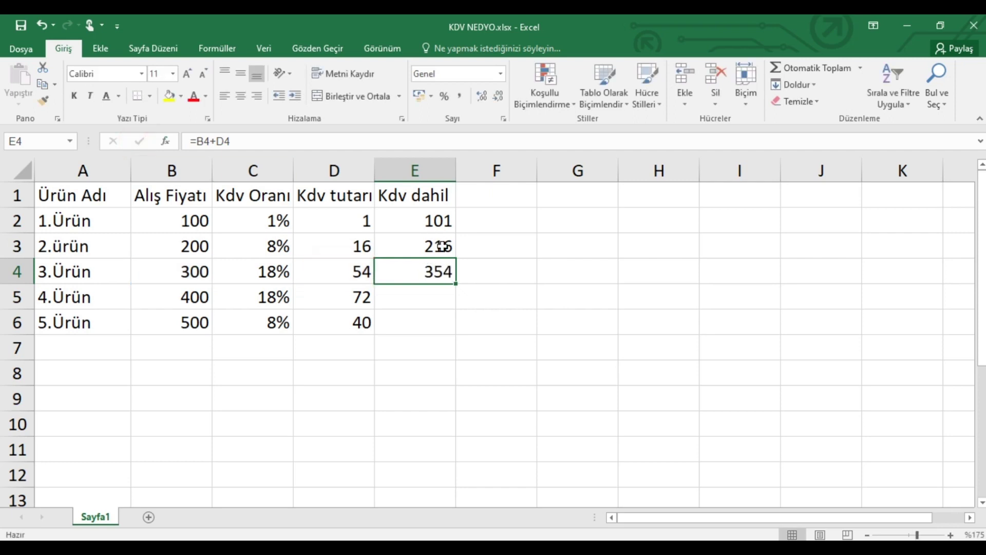
left_click_drag(457, 283, 449, 329)
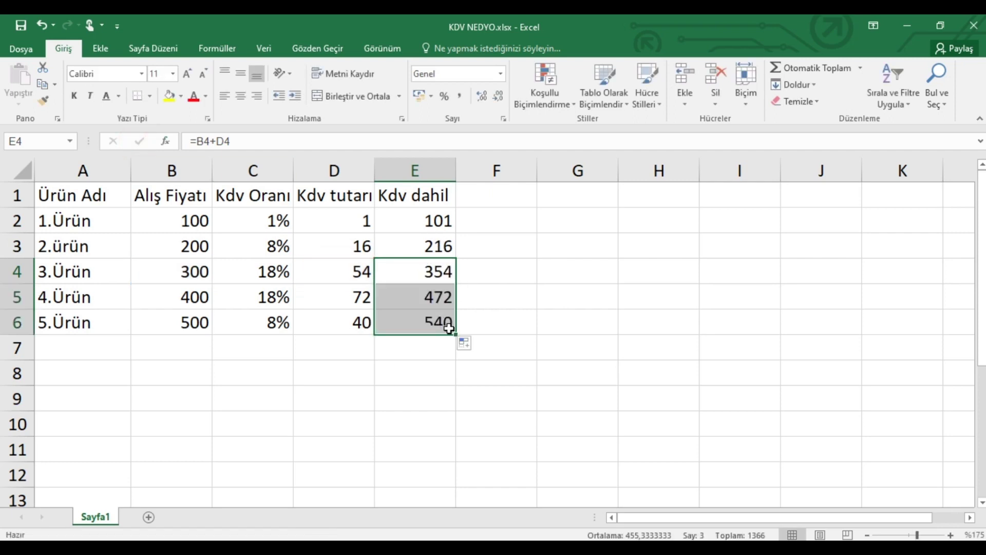
Autofit the widths of columns B, C and D to their contents
left_click(400, 355)
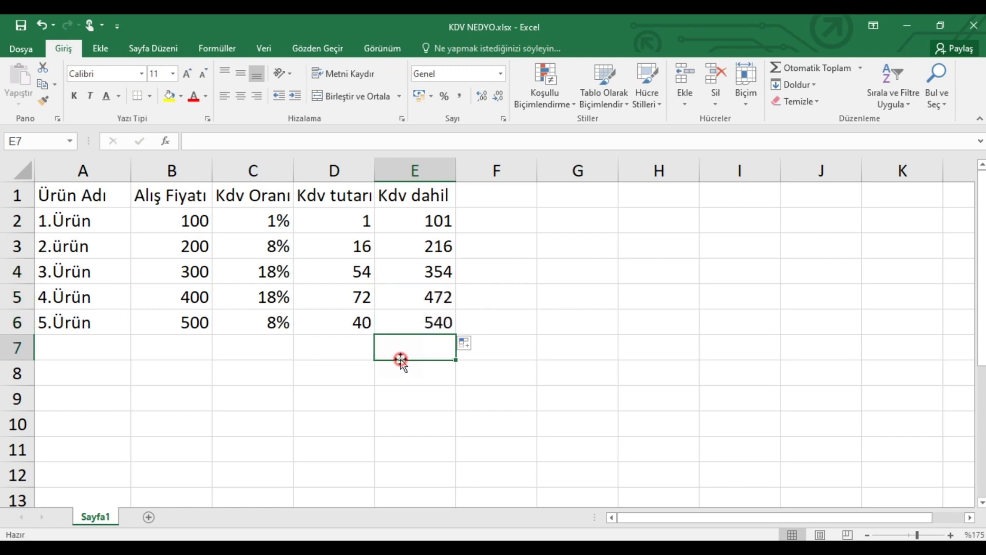
left_click(282, 371)
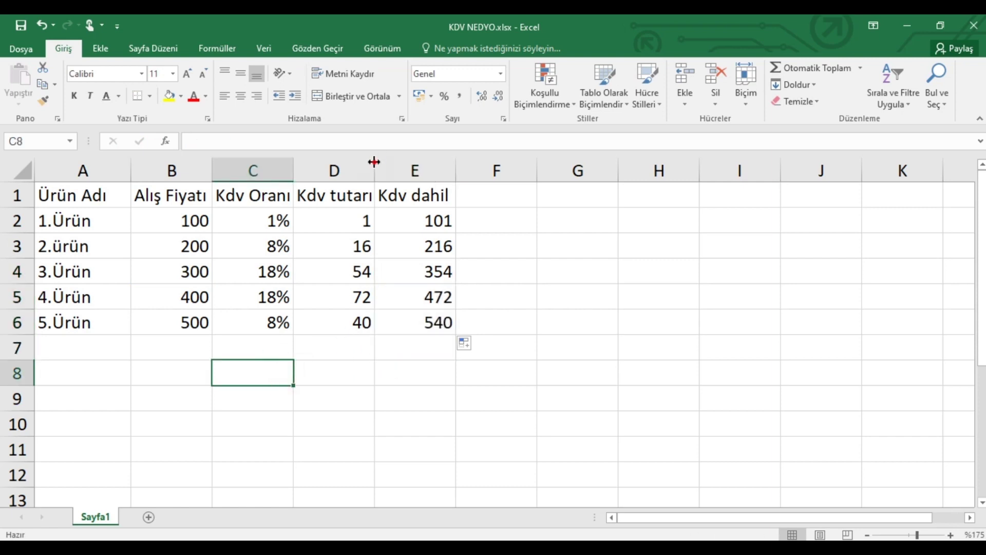
double_click(374, 162)
double_click(294, 167)
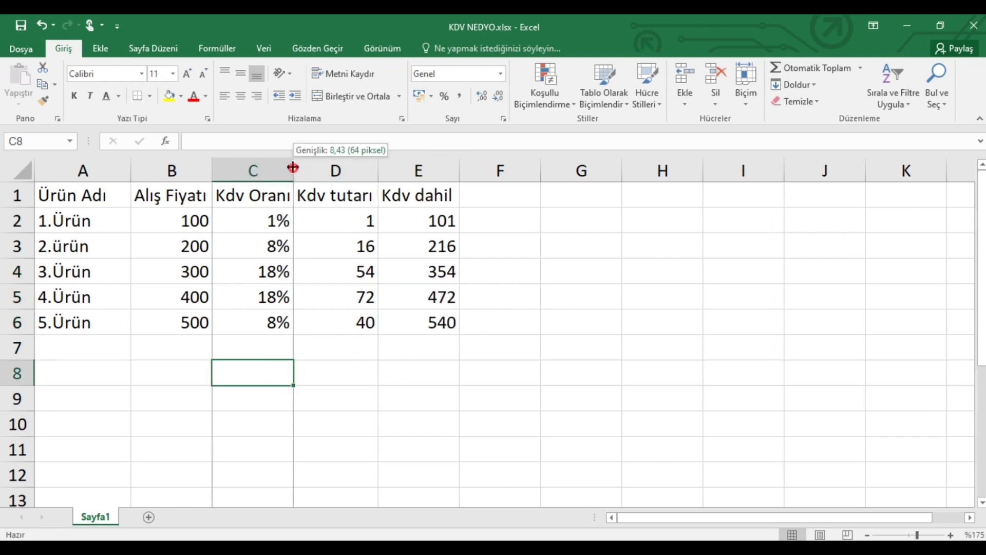
double_click(211, 167)
Apply the Turkish lira (₺) accounting format to the VAT amounts in D2:D6 and the VAT-inclusive prices in E2:E6
left_click_drag(352, 220, 358, 321)
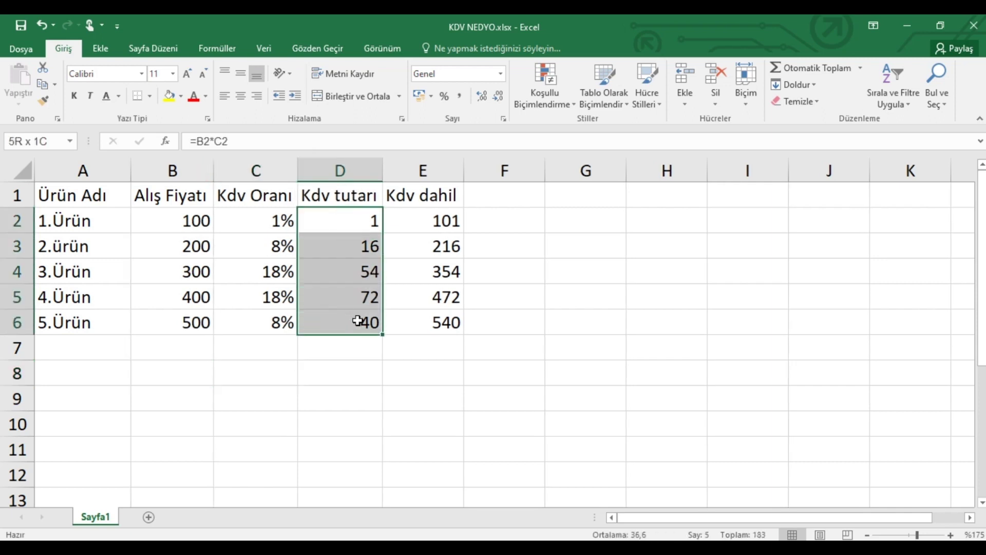
left_click(429, 98)
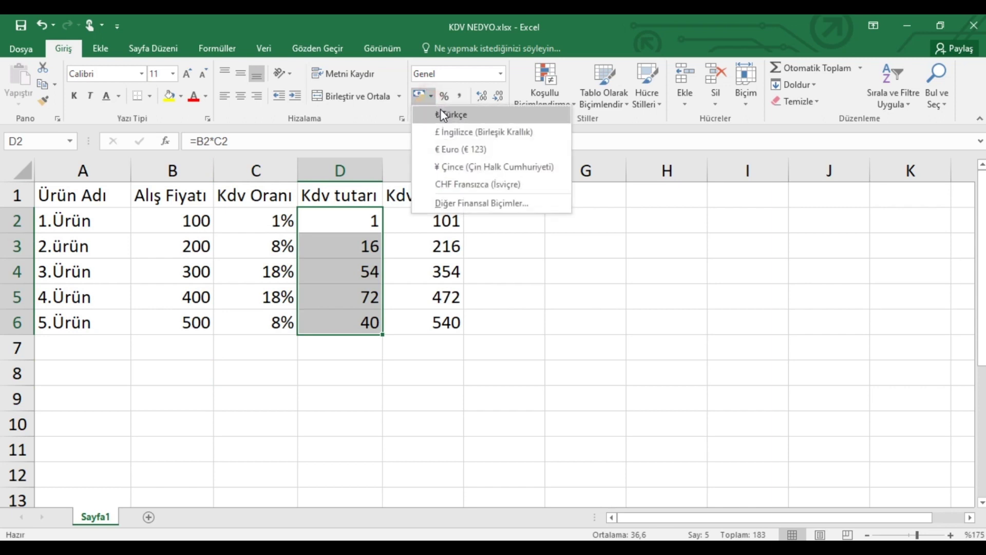
left_click(448, 115)
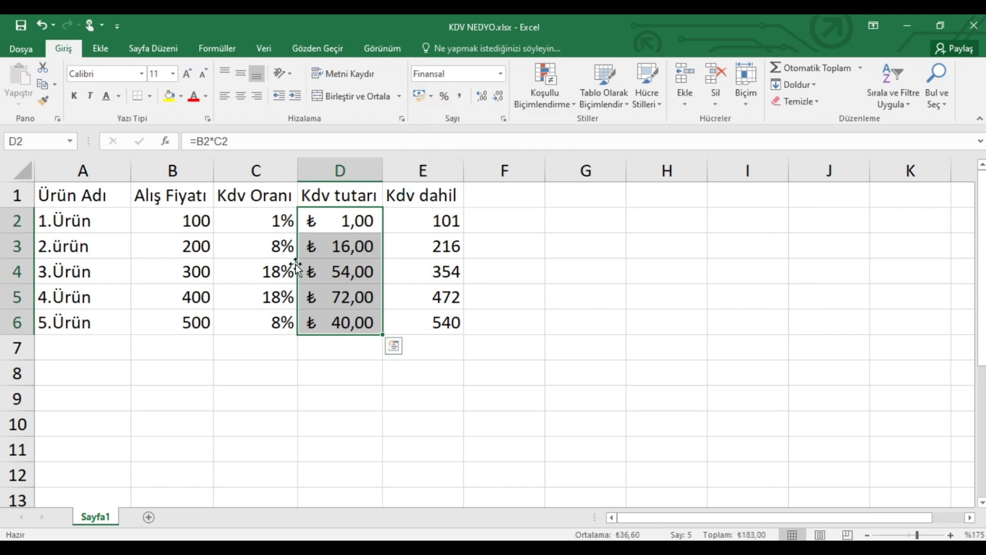
left_click_drag(411, 218, 434, 315)
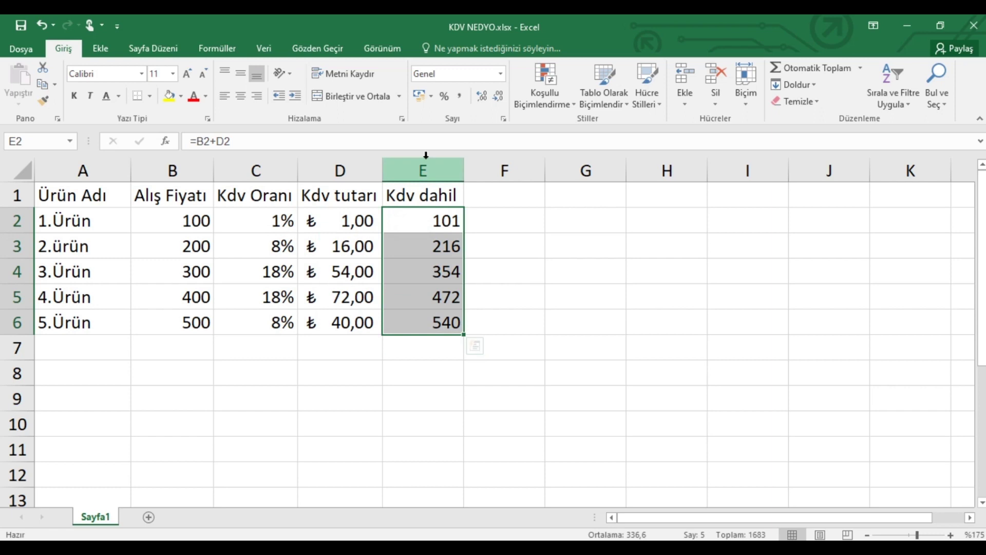
left_click(433, 97)
left_click(441, 117)
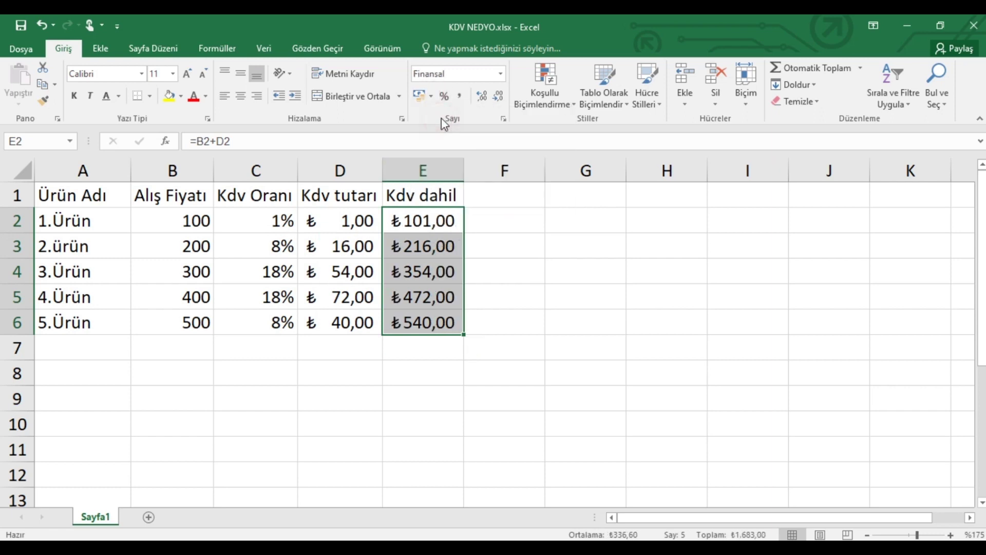
left_click(510, 257)
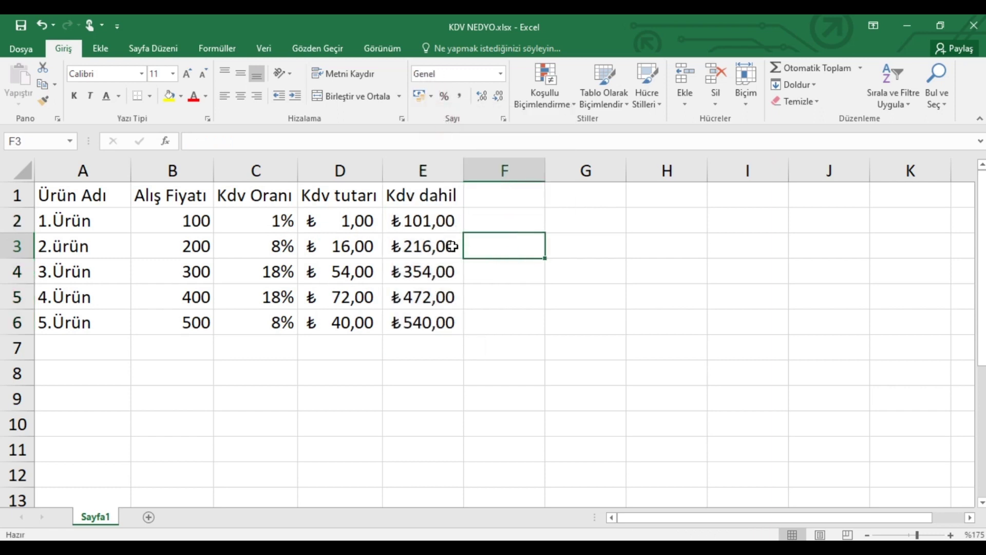
Apply the Turkish lira (₺) accounting format to the purchase prices in B2:B6
left_click_drag(154, 213, 188, 319)
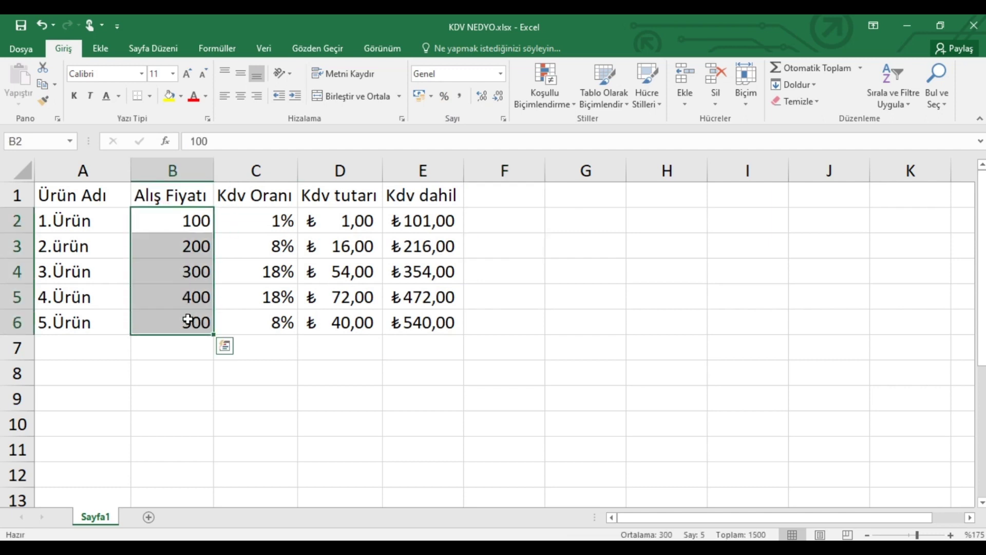
left_click(418, 95)
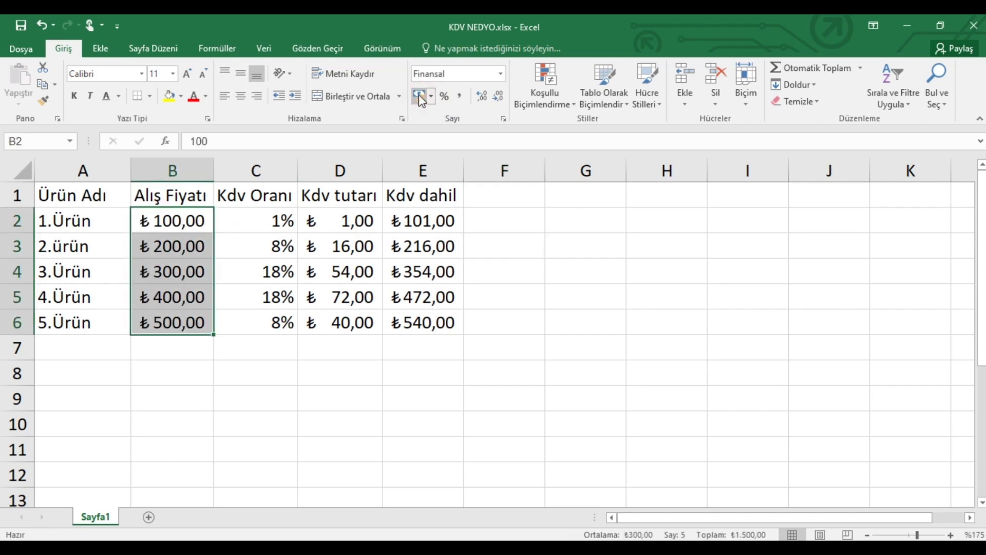
left_click(498, 219)
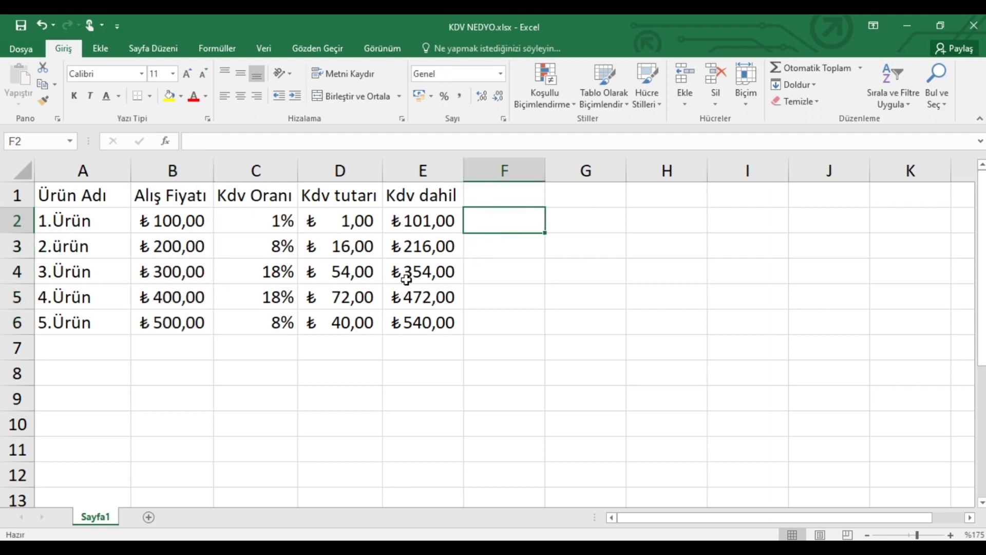
left_click(422, 360)
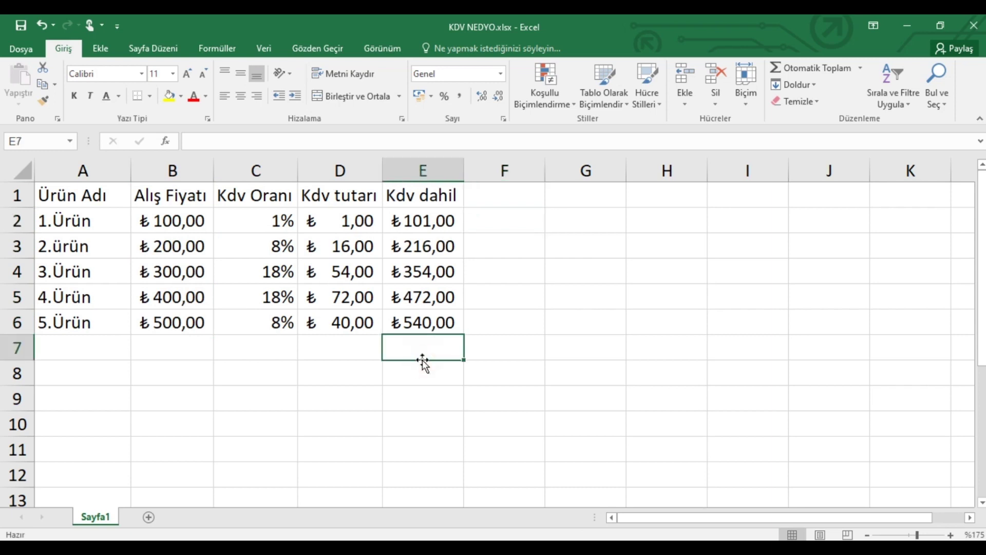